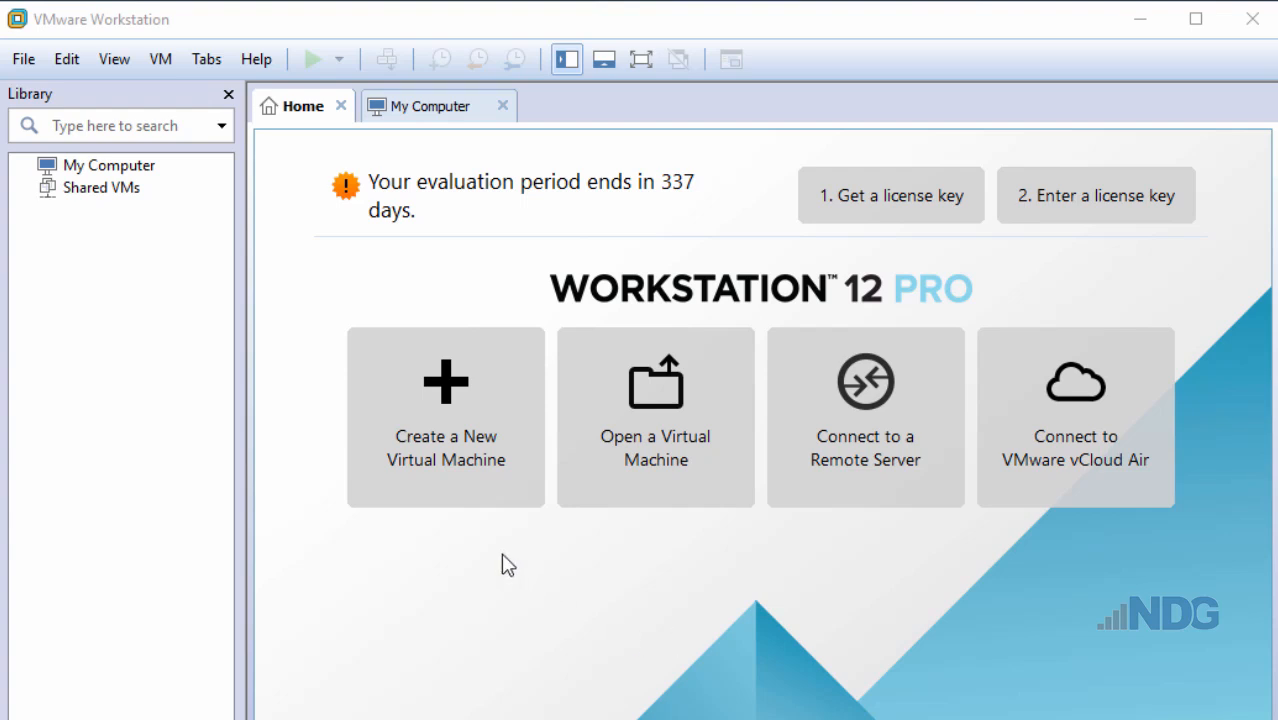
# - Start a Typical new VM, install the OS later, with Linux Ubuntu 64-bit as guest
pyautogui.click(449, 500)
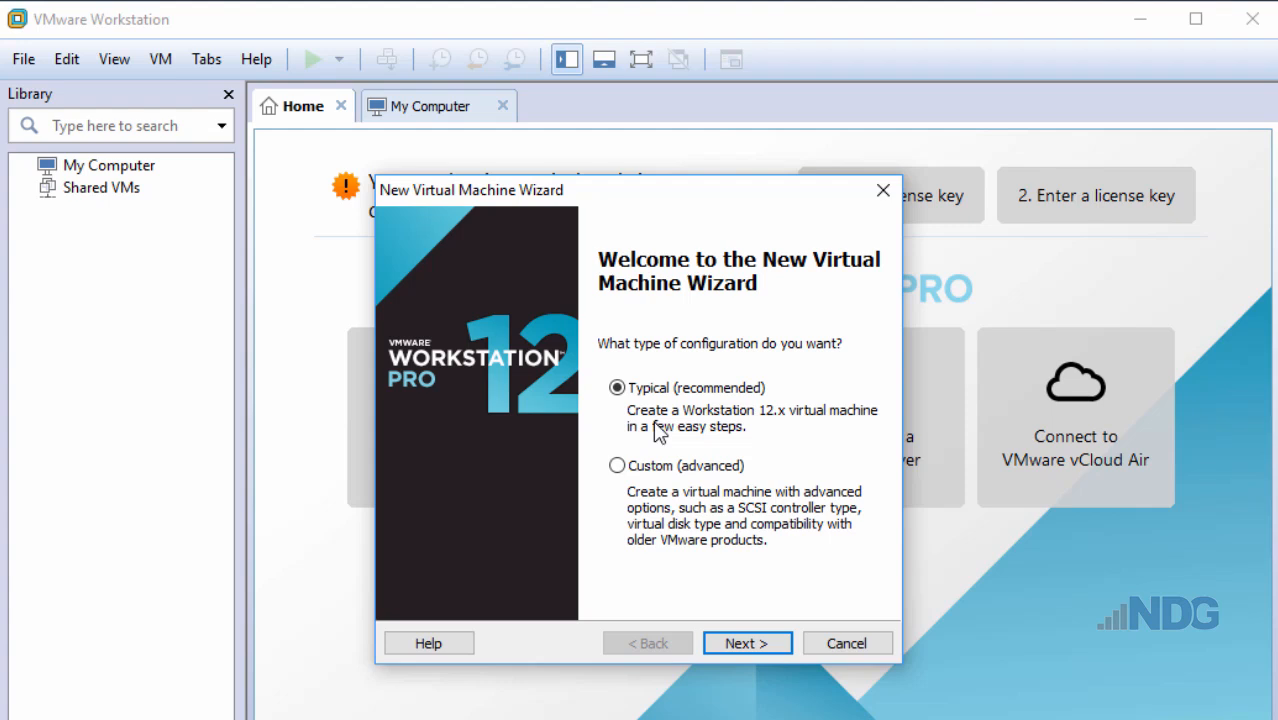
pyautogui.click(737, 648)
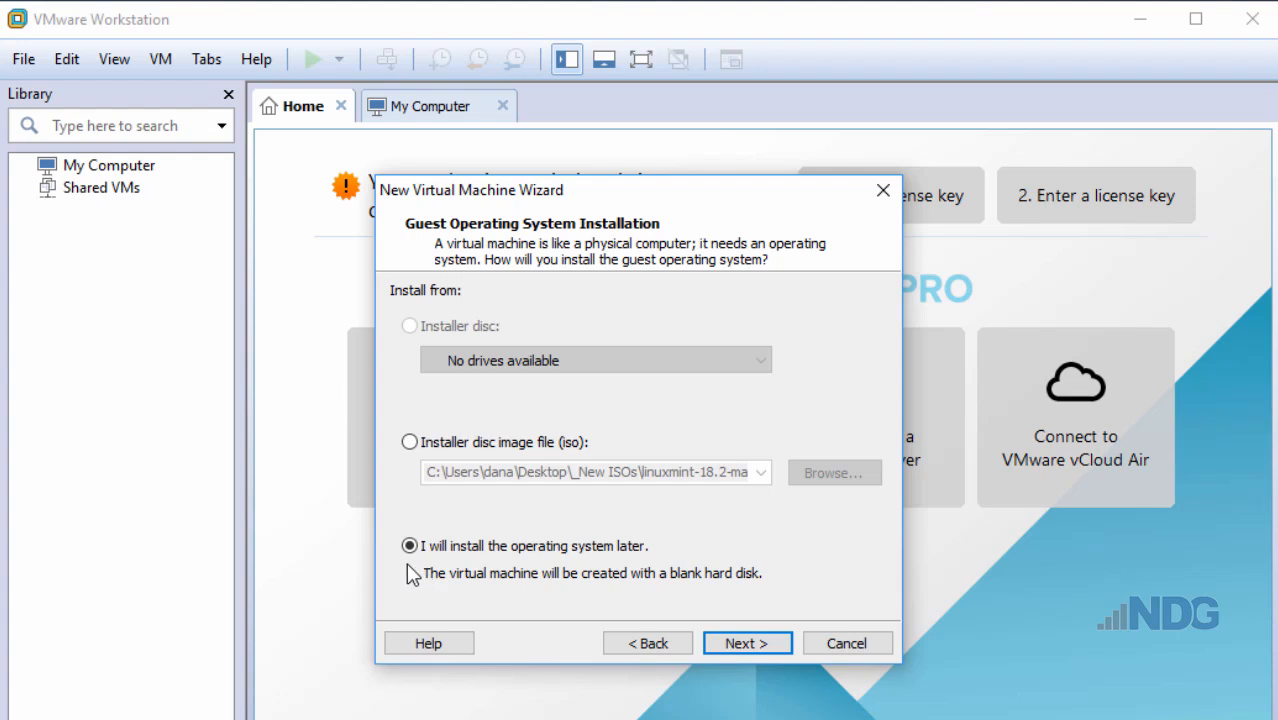
pyautogui.click(754, 644)
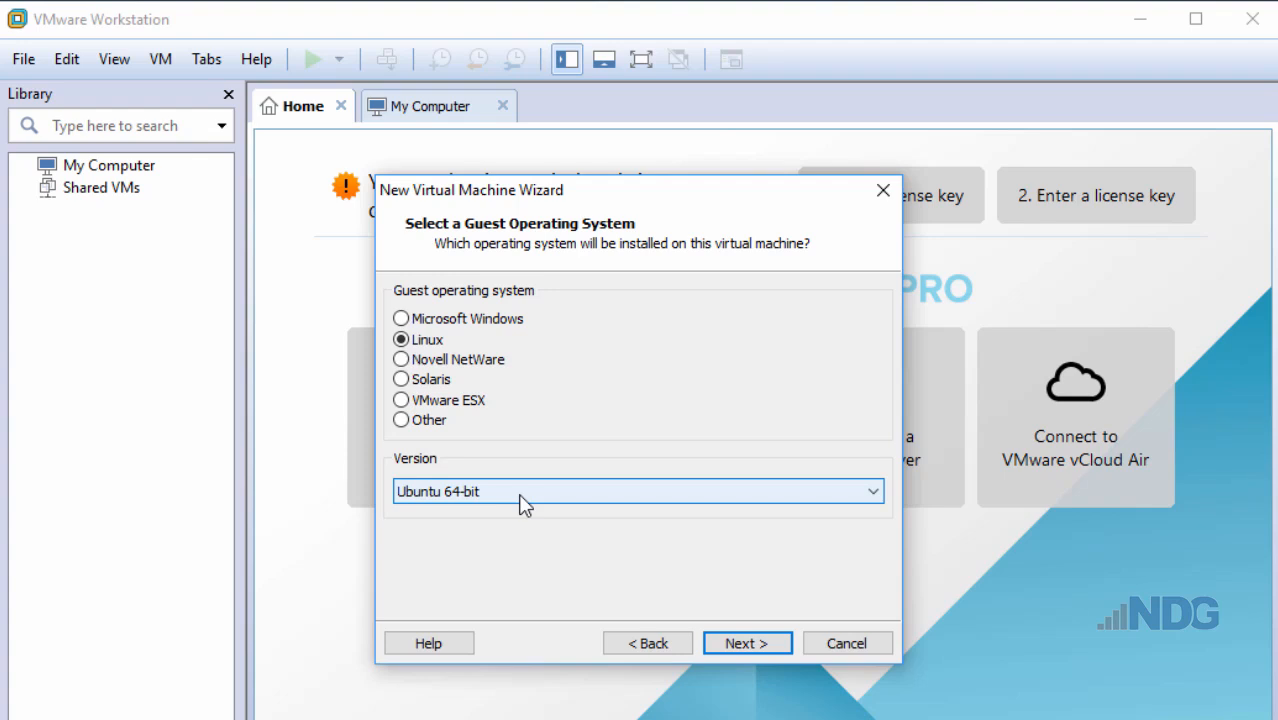
pyautogui.click(748, 642)
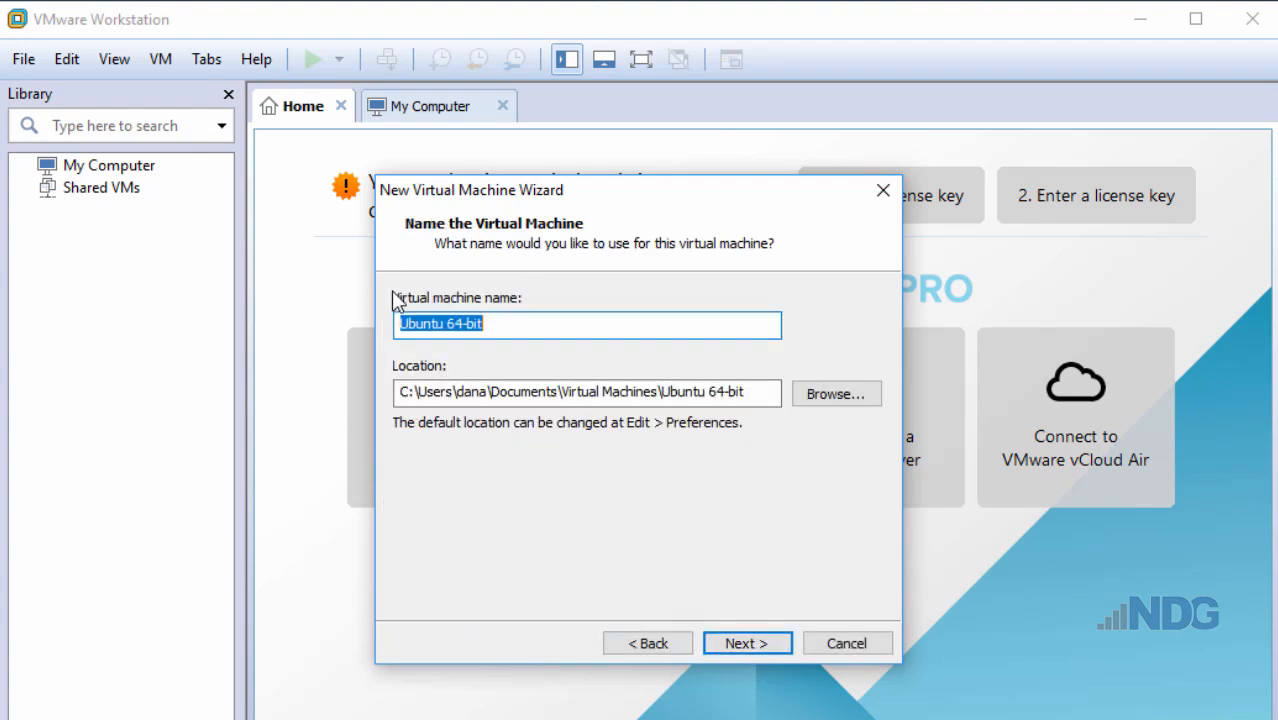
# - Change the virtual machine name from 'Ubuntu 64-bit' to 'Lubuntu 64-bit'
pyautogui.click(402, 324)
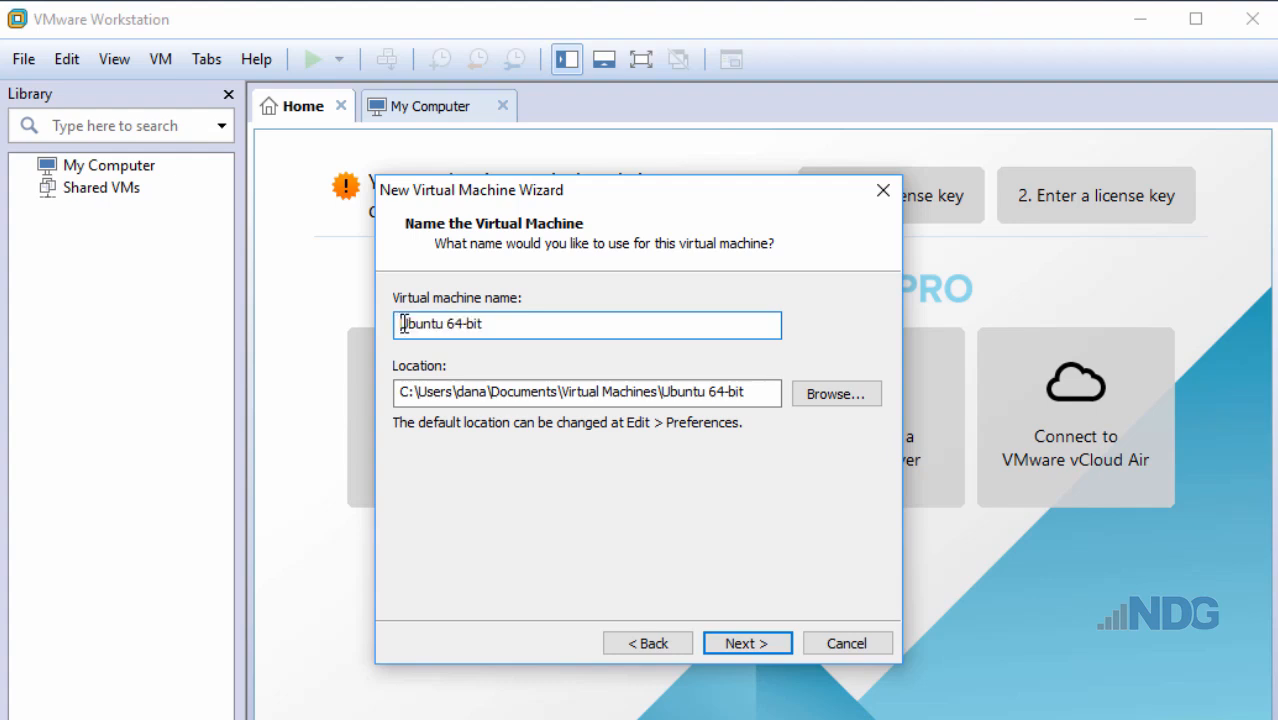
pyautogui.write('L')
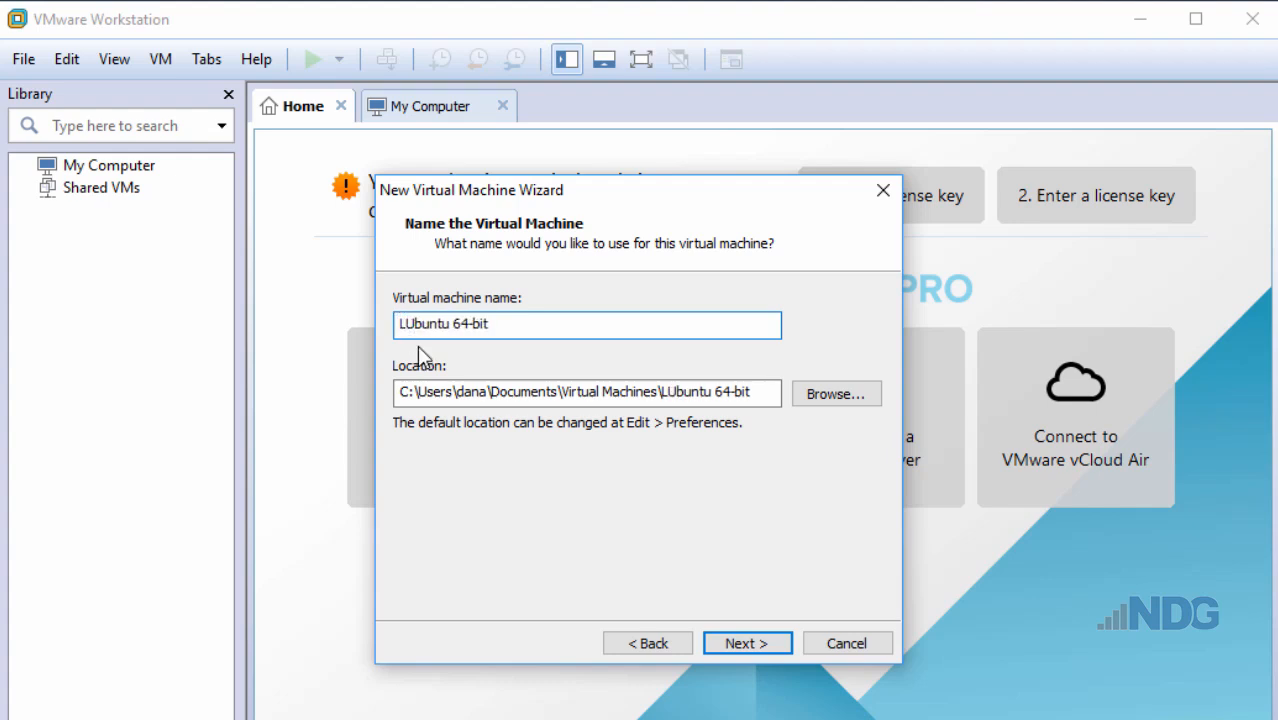
pyautogui.press('BackSpace')
pyautogui.write('u')
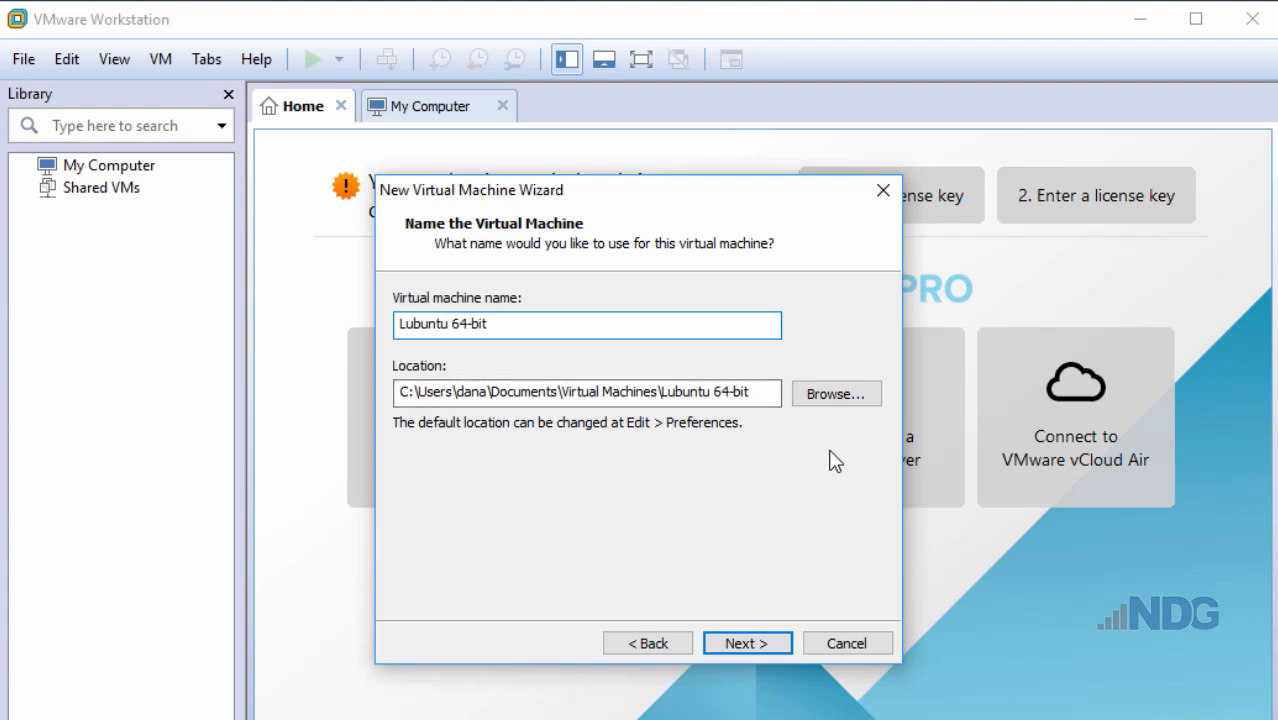
# - Lower the maximum disk size to 15 GB, keeping the disk split into multiple files
pyautogui.click(752, 643)
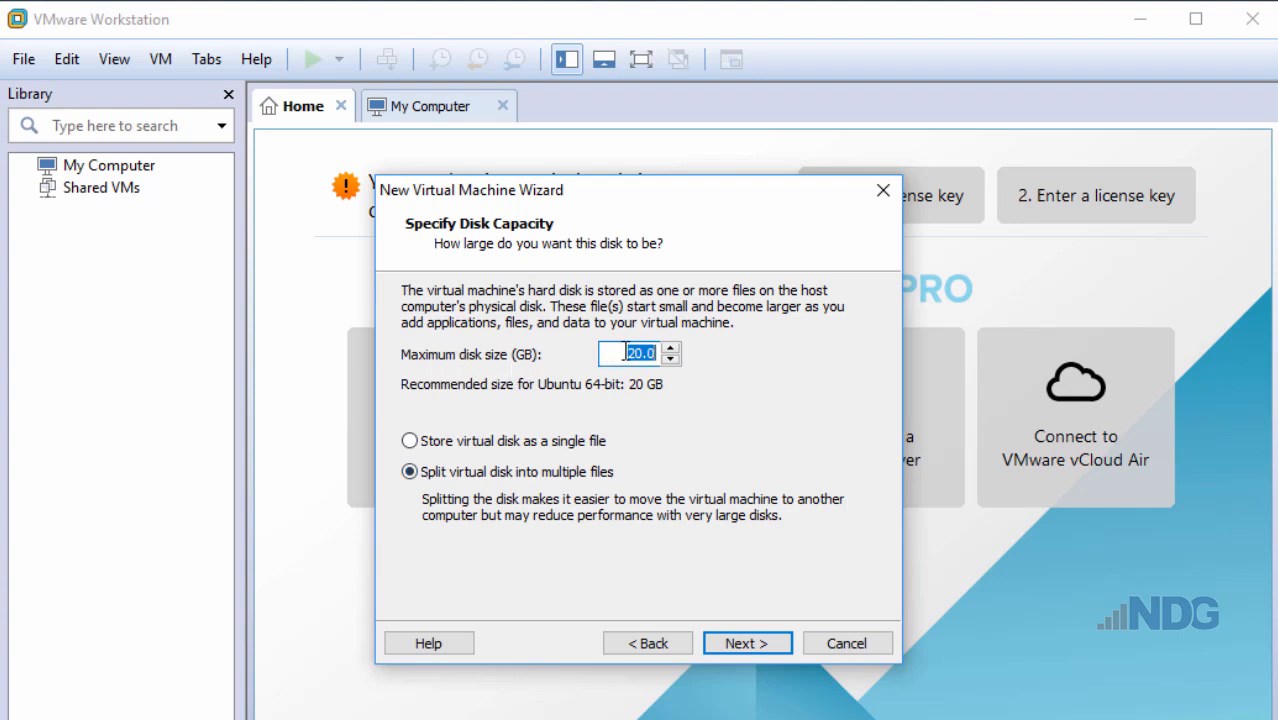
pyautogui.click(671, 360)
pyautogui.click(671, 360)
pyautogui.click(671, 360)
pyautogui.click(671, 360)
pyautogui.click(747, 643)
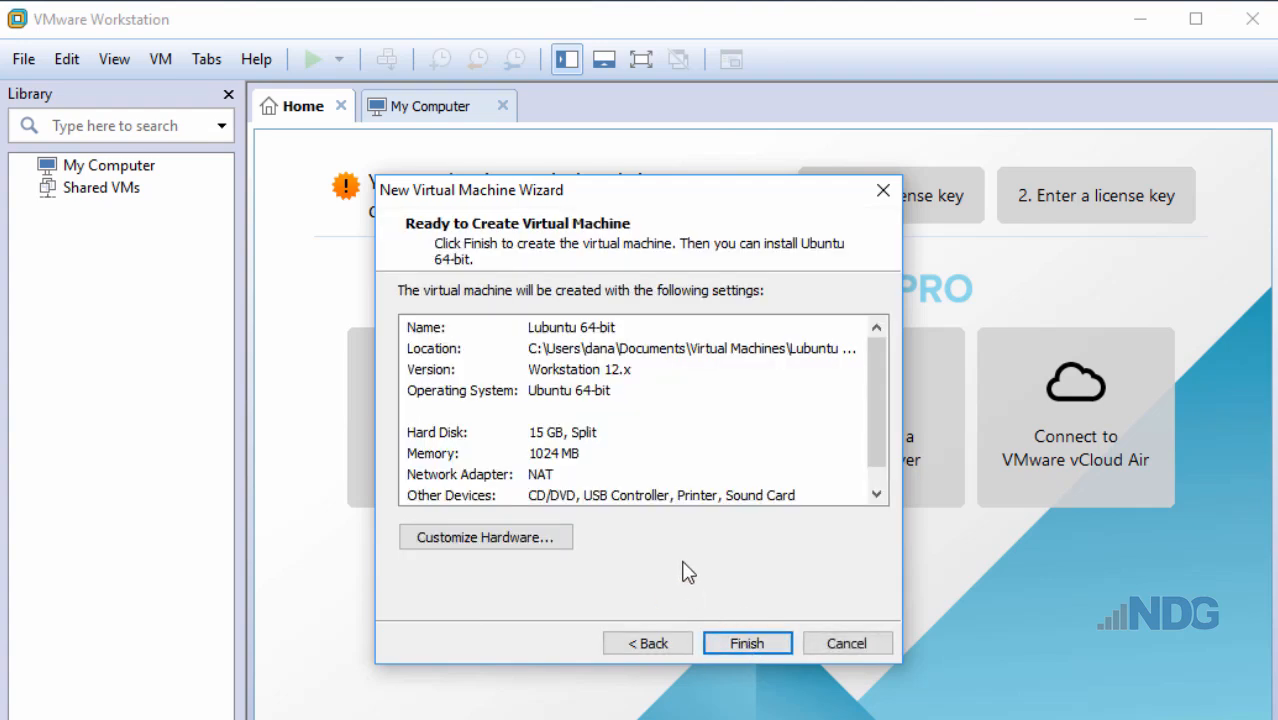
# - Customize the hardware with 2048 MB of memory and 2 processors, then select the CD/DVD drive
pyautogui.click(480, 540)
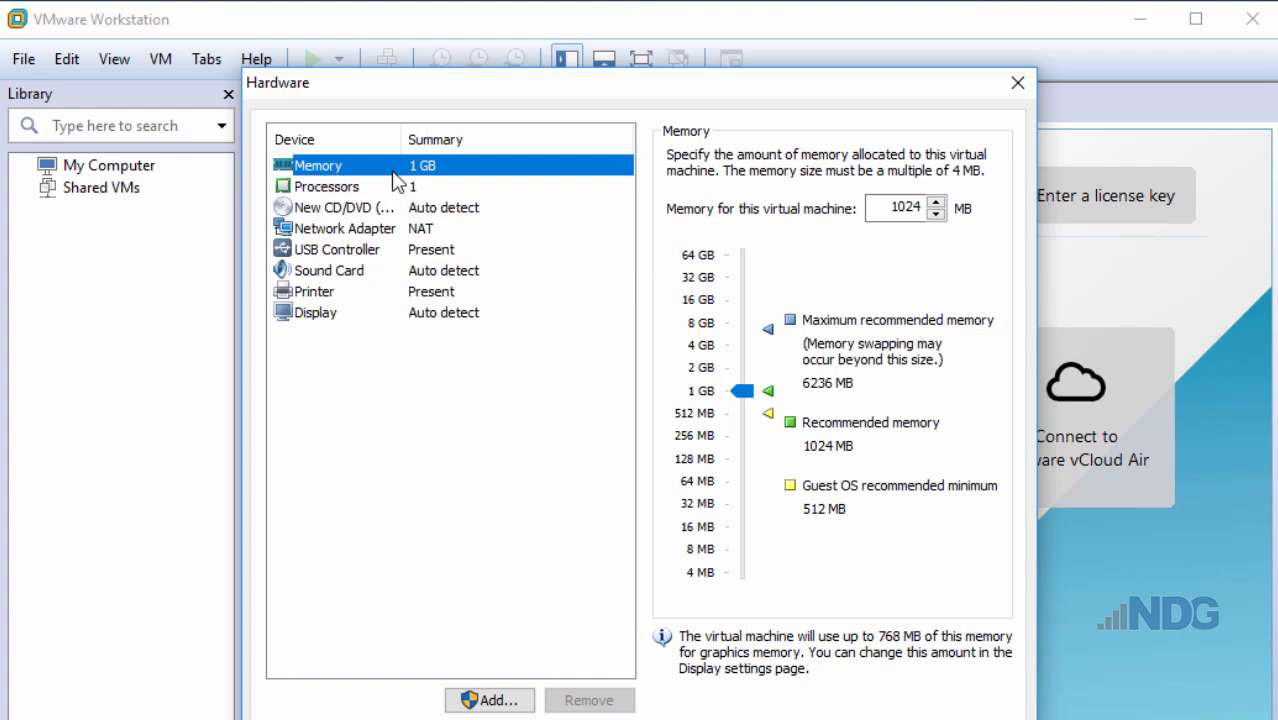
pyautogui.moveTo(873, 207); pyautogui.dragTo(925, 207)
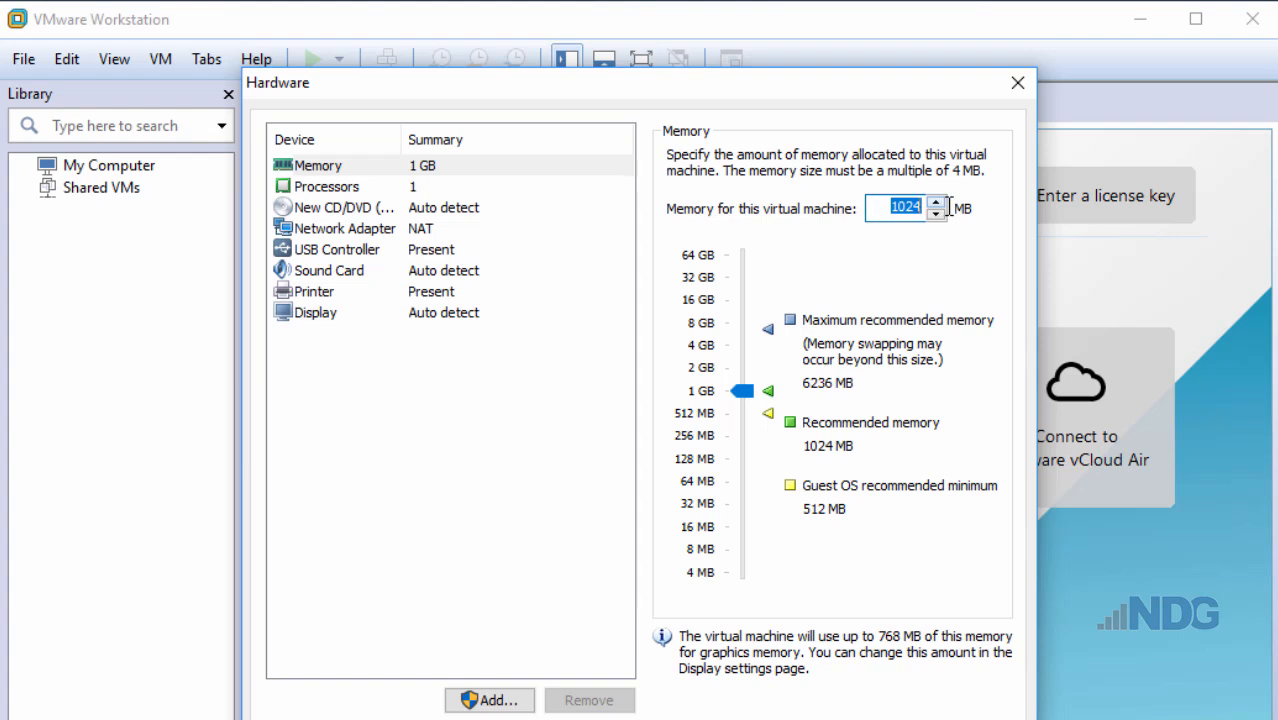
pyautogui.write('2048')
pyautogui.click(320, 190)
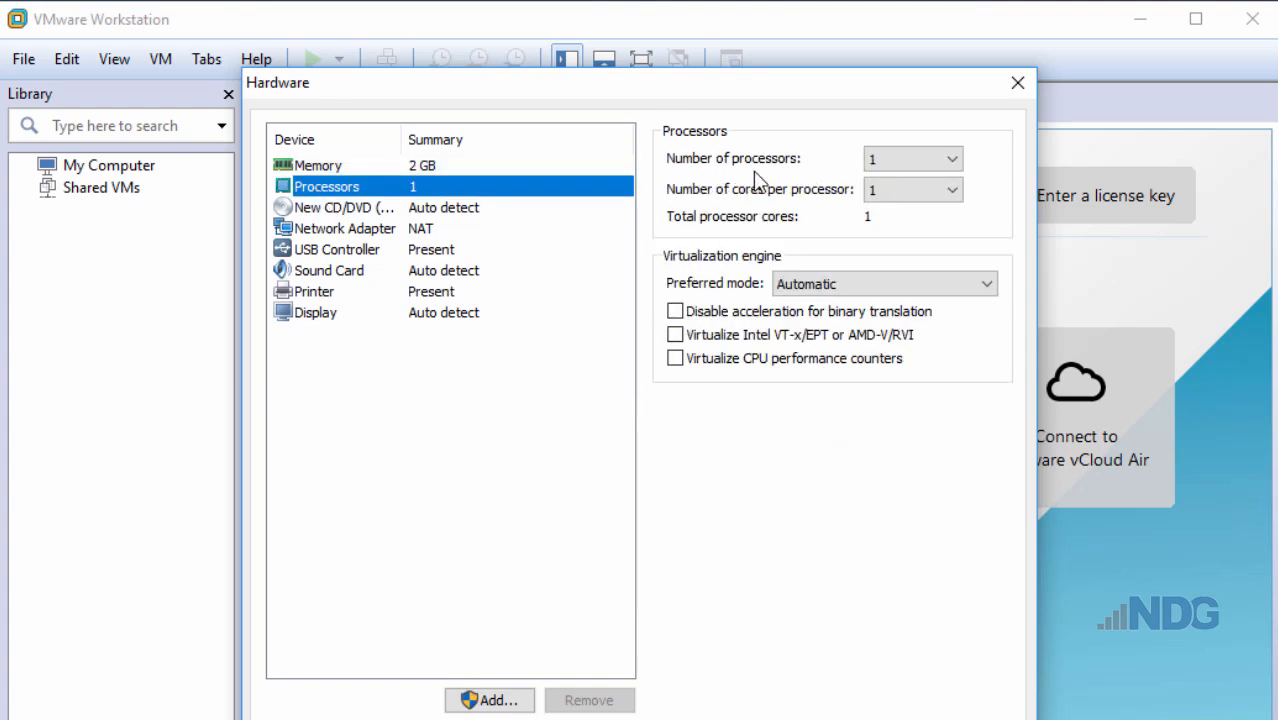
pyautogui.click(954, 160)
pyautogui.click(927, 200)
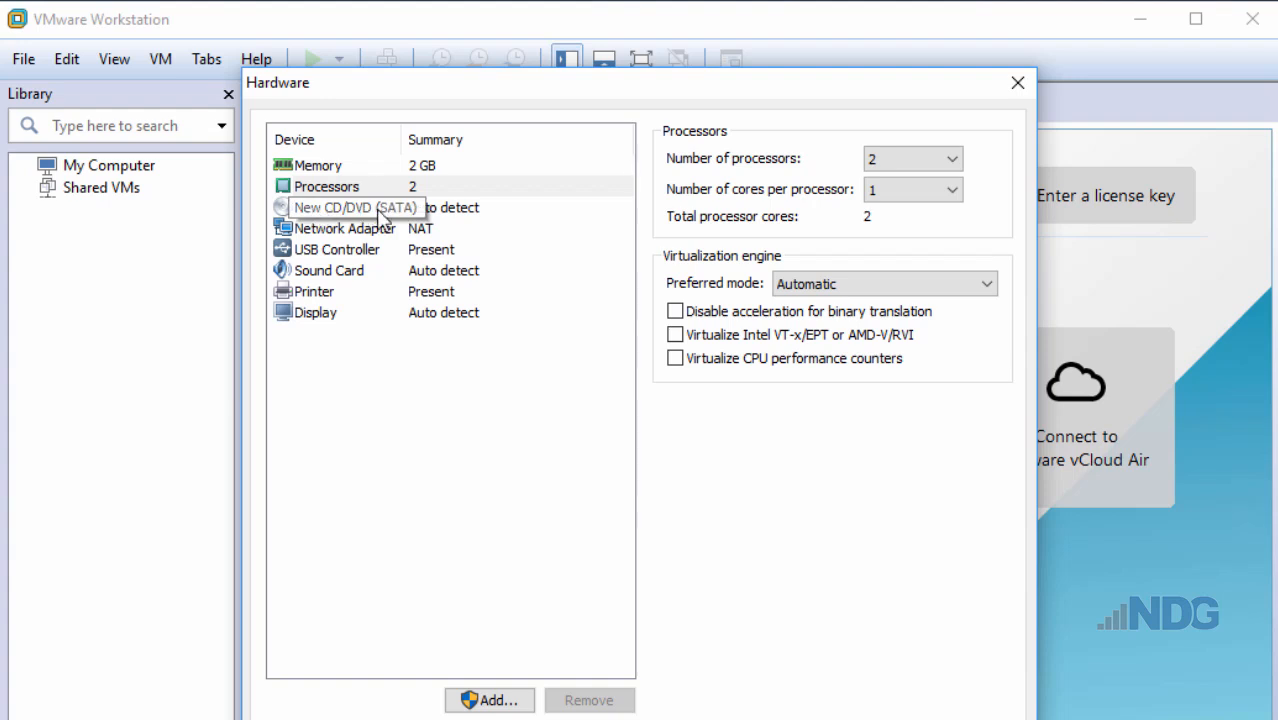
pyautogui.click(456, 210)
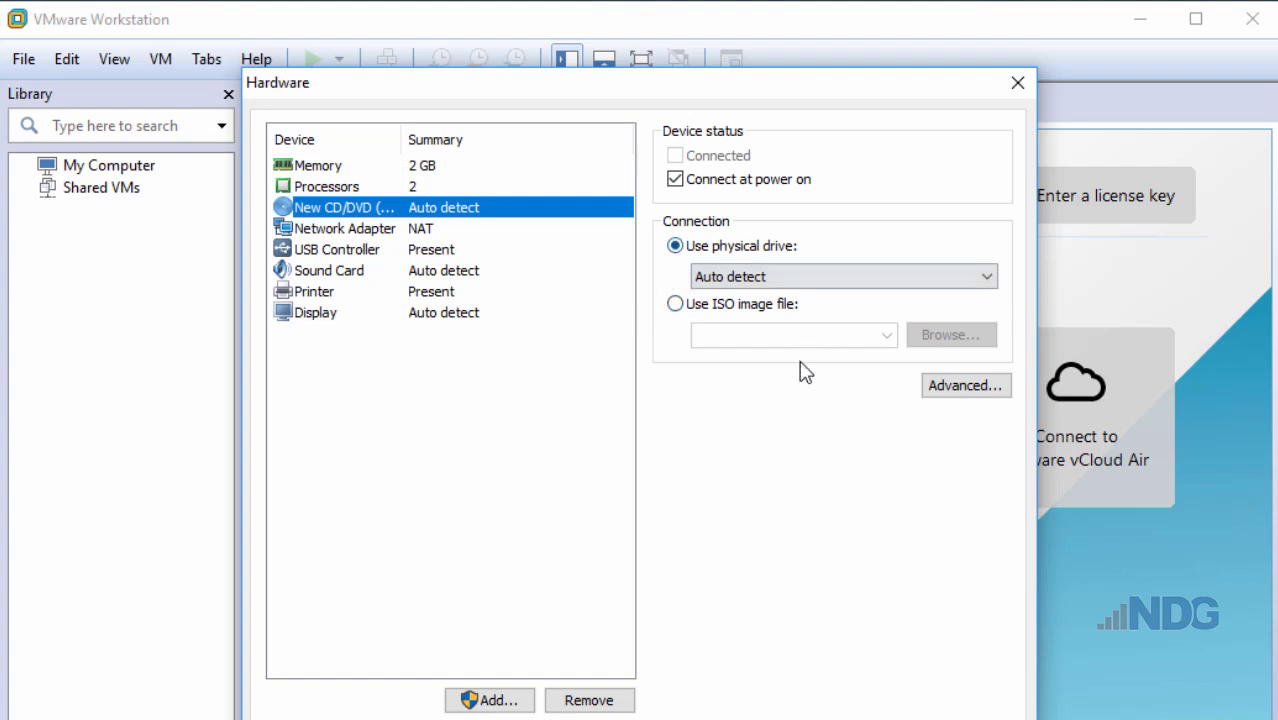
# - Point the CD/DVD drive at the lubuntu ISO in _New ISOs and finish creating the VM
pyautogui.click(675, 304)
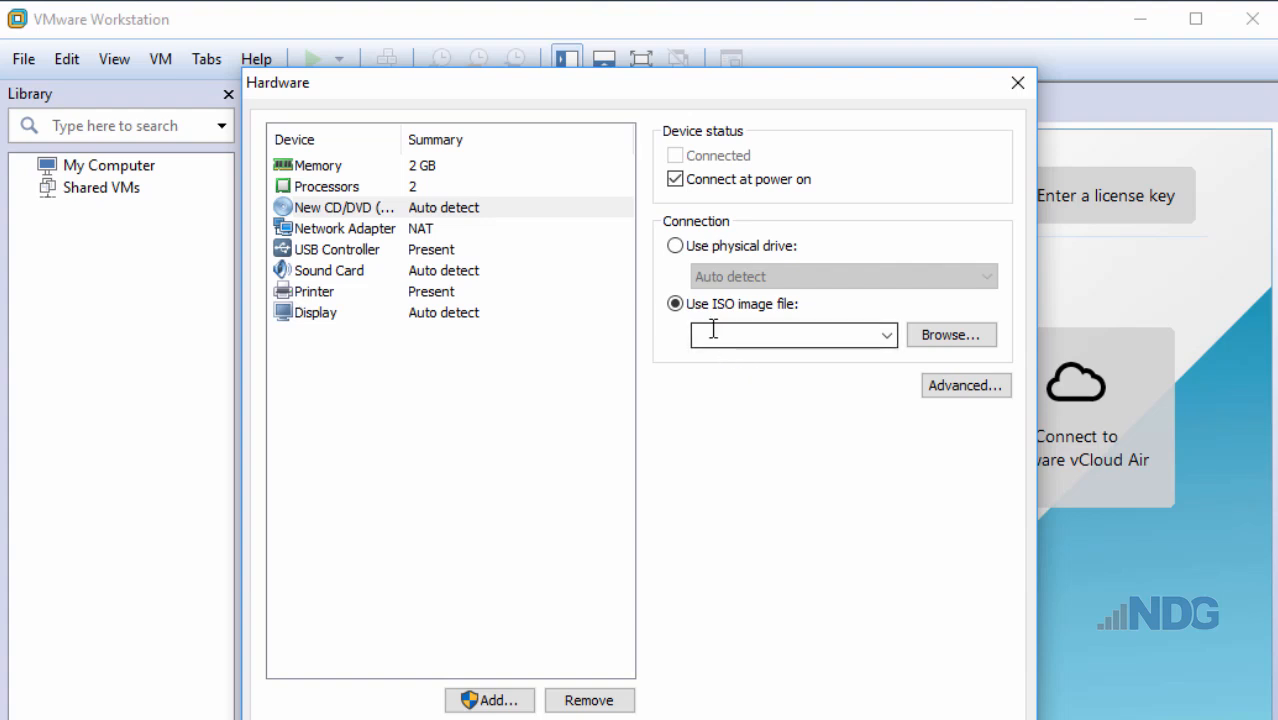
pyautogui.click(948, 338)
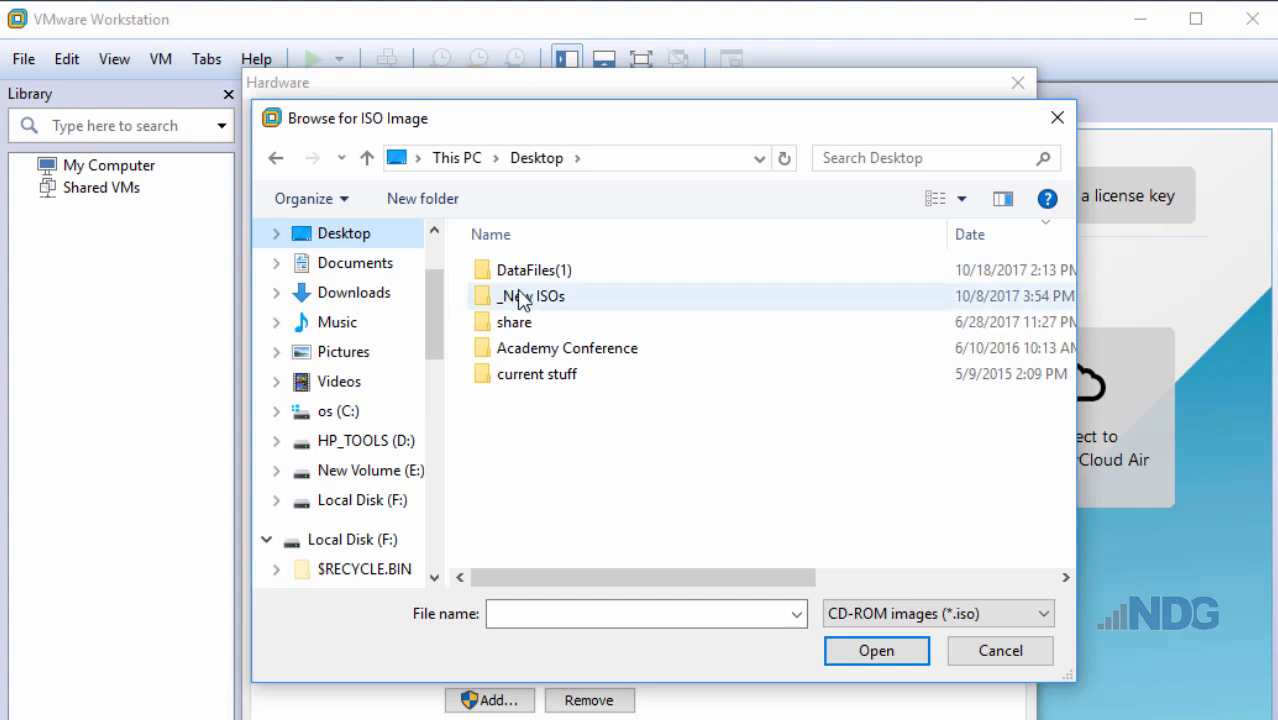
pyautogui.doubleClick(522, 296)
pyautogui.doubleClick(530, 272)
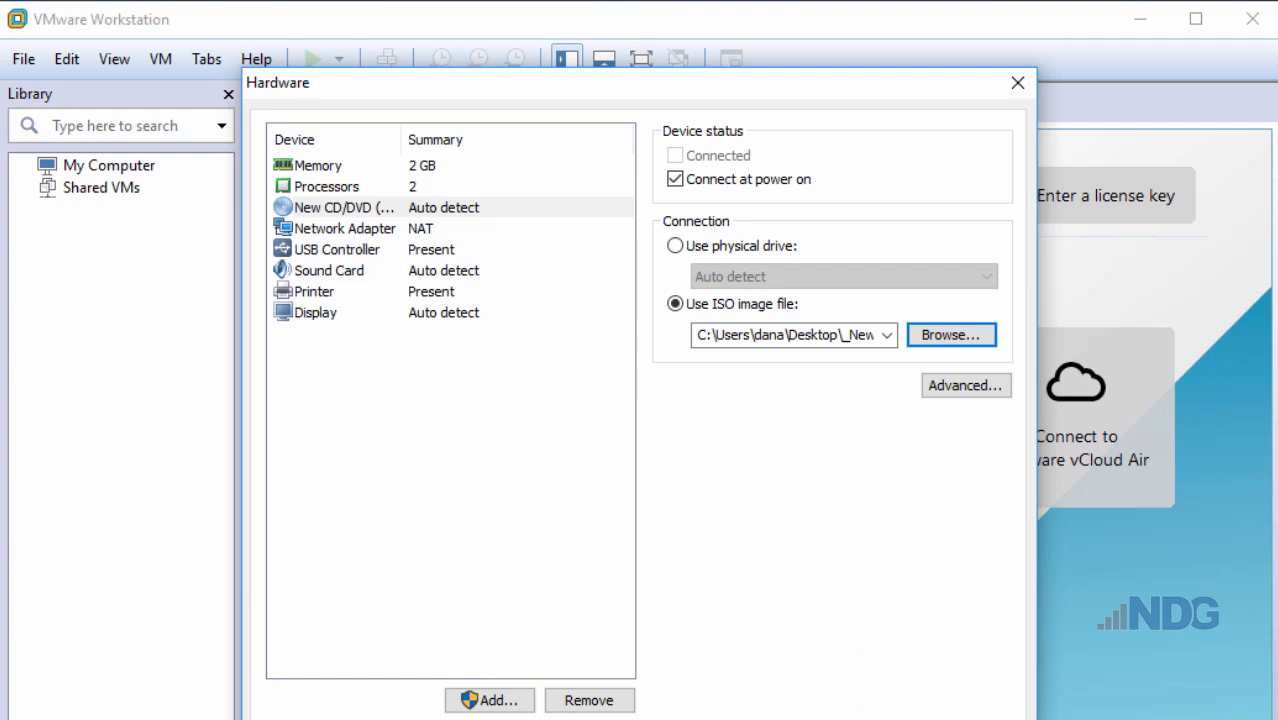
pyautogui.click(882, 719)
pyautogui.click(746, 643)
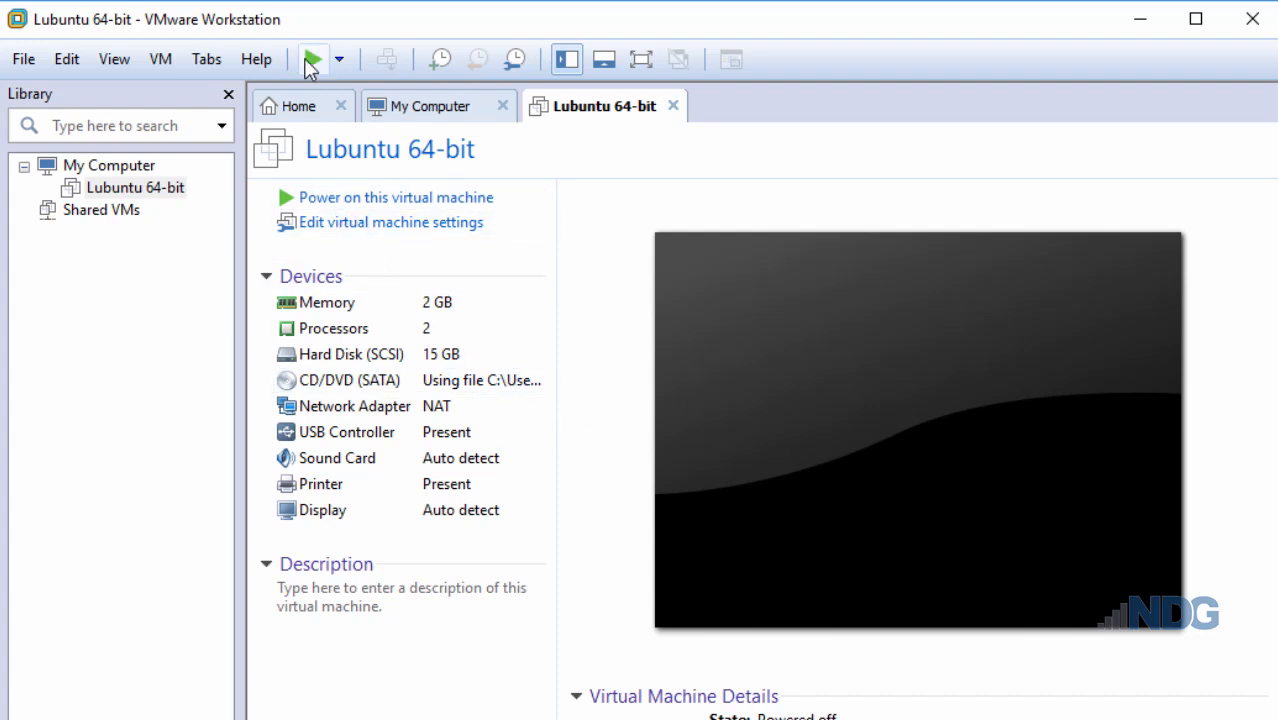
# - Power on Lubuntu 64-bit and highlight Install Lubuntu in the boot menu
pyautogui.click(383, 205)
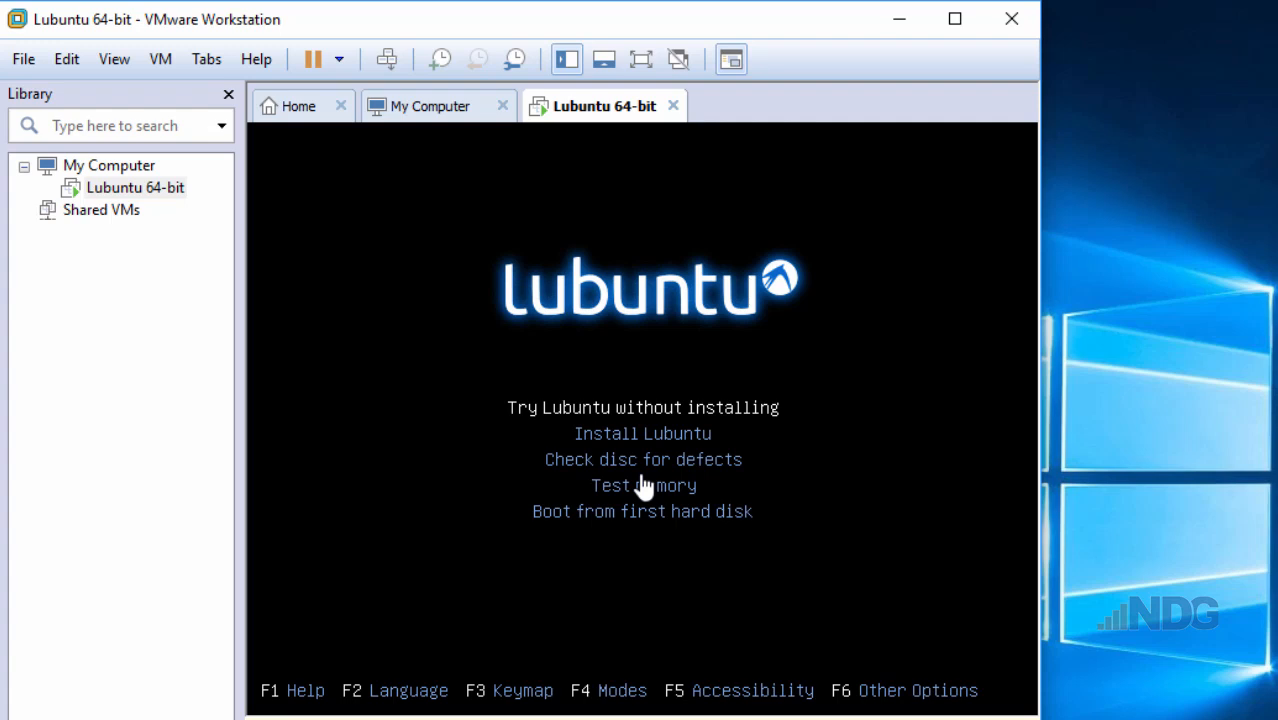
pyautogui.press('Down')
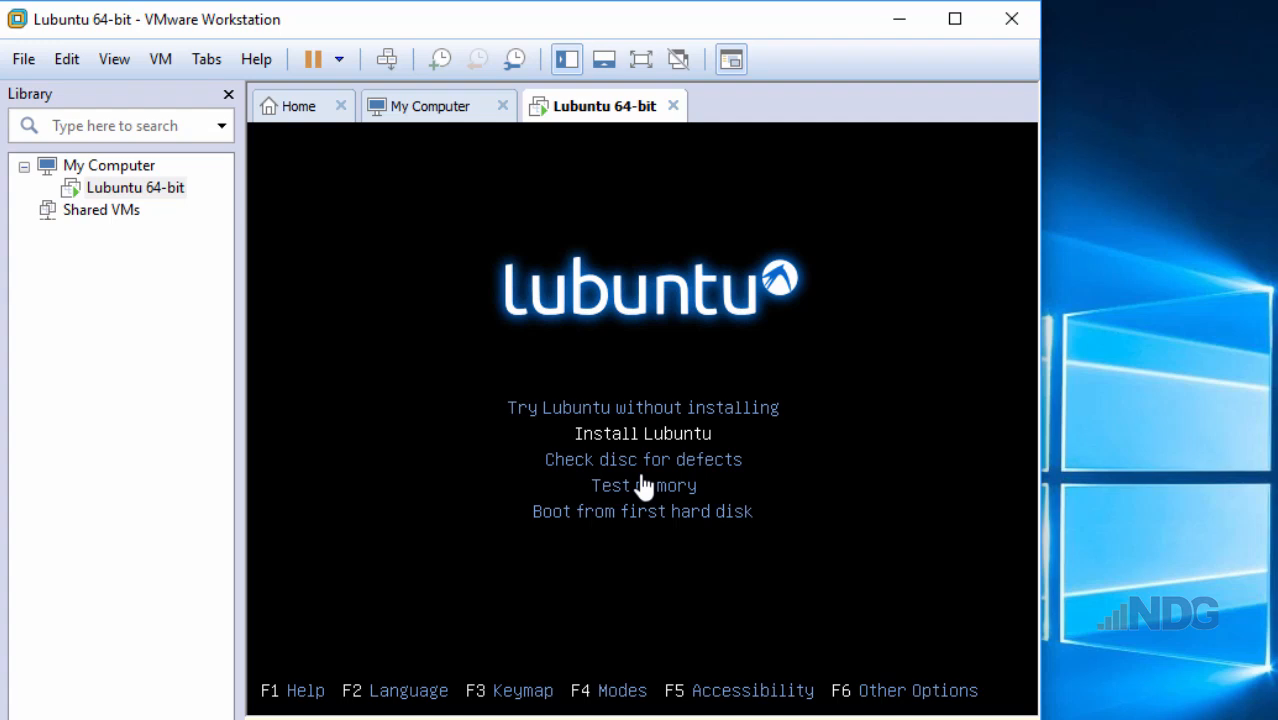
# - Launch Install Lubuntu and continue past Welcome with English as the language
pyautogui.press('Return')
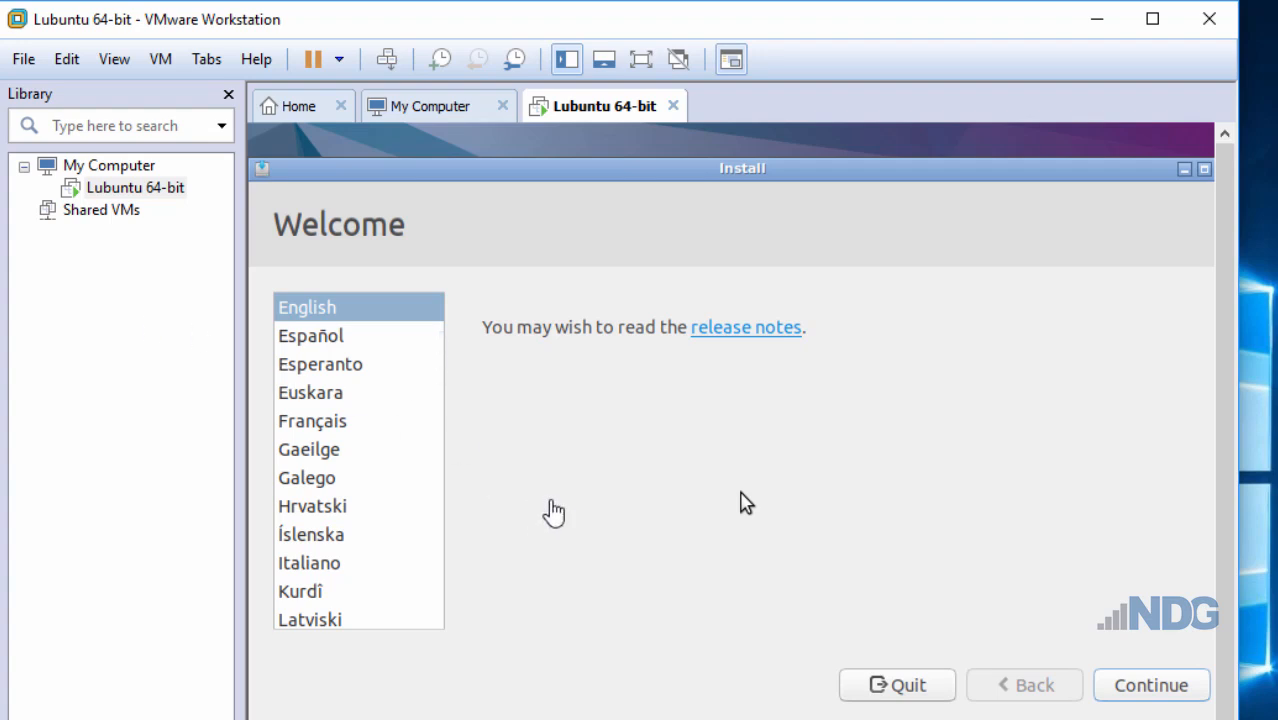
pyautogui.click(638, 467)
pyautogui.click(1145, 692)
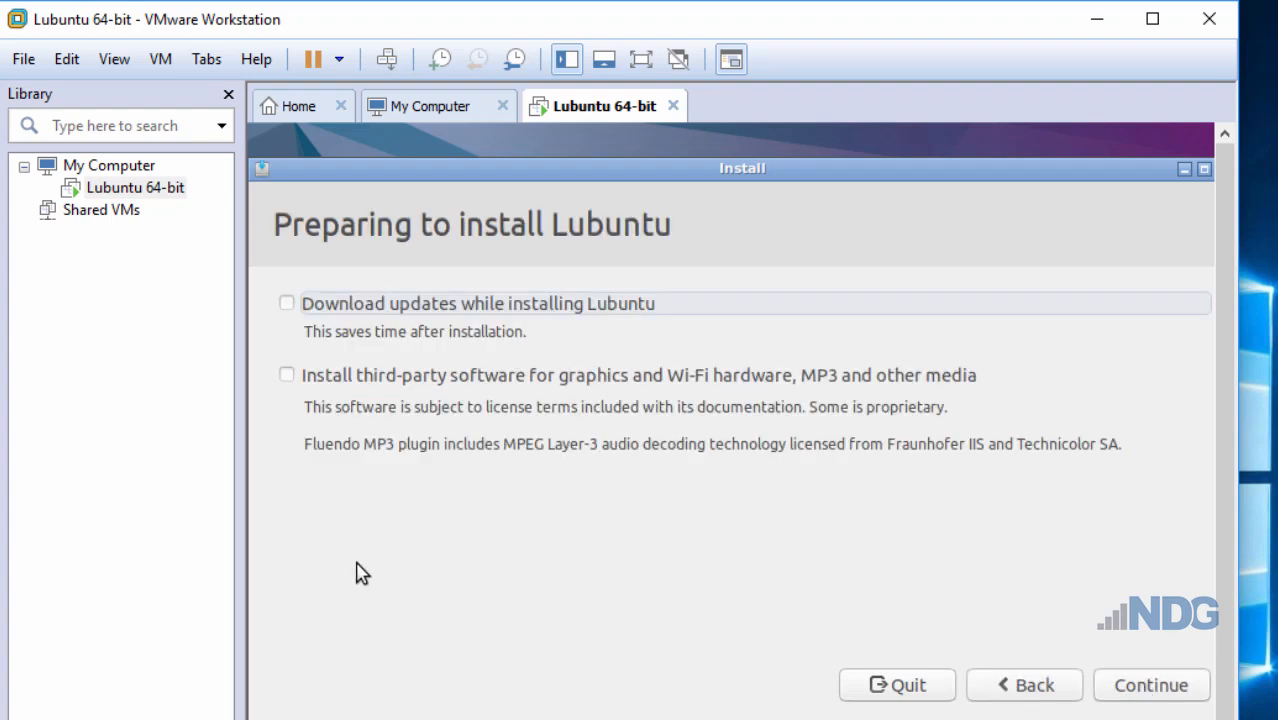
# - Include third-party software, choose Erase disk and install Lubuntu, and confirm writing the changes
pyautogui.click(287, 378)
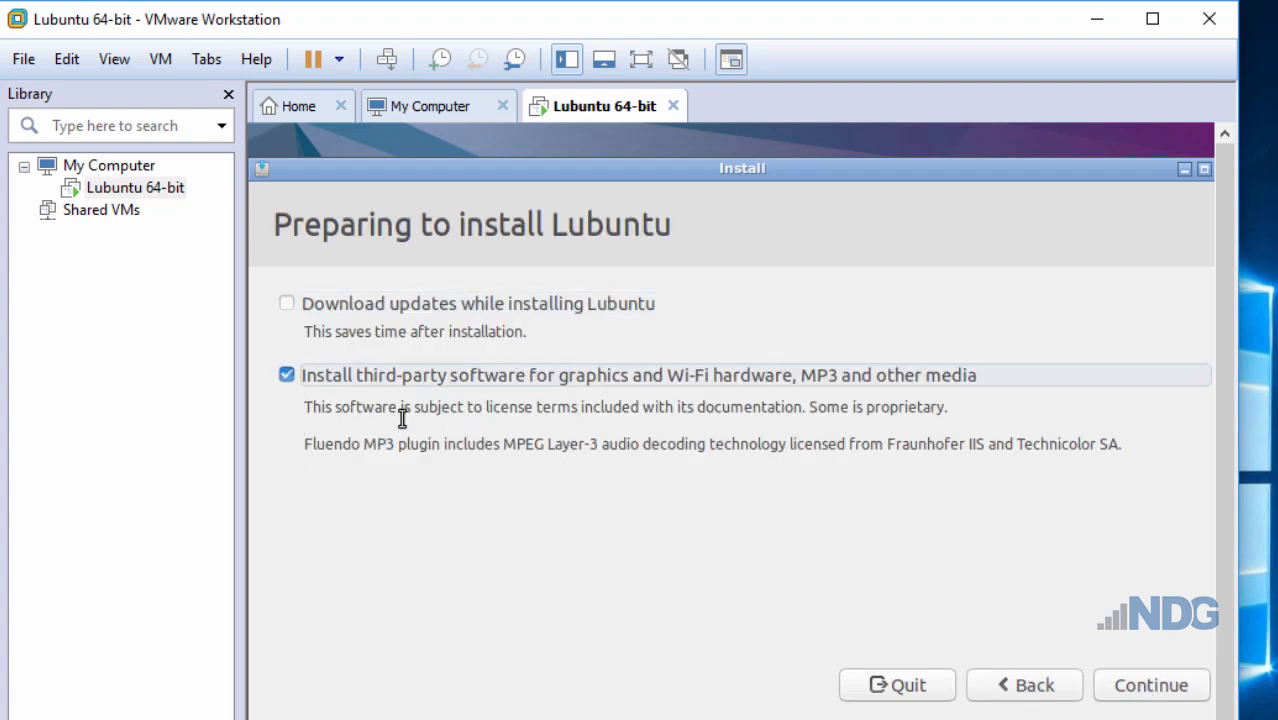
pyautogui.click(1152, 694)
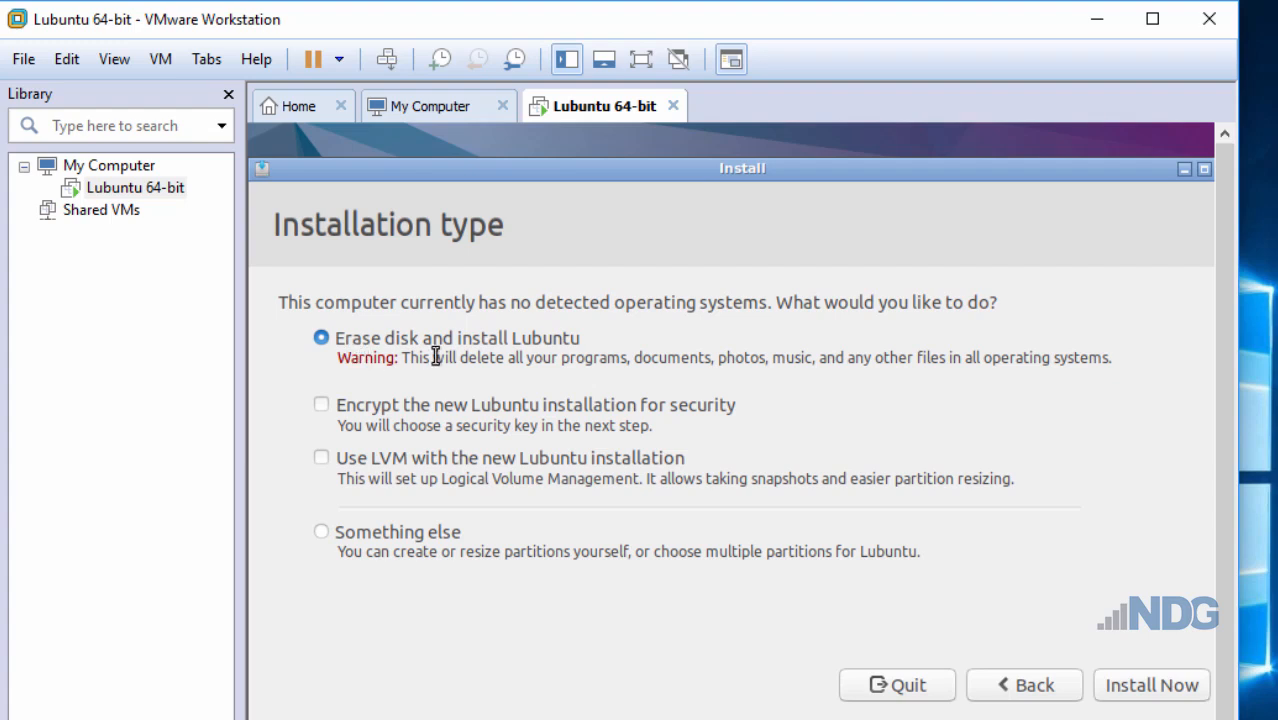
pyautogui.click(1165, 689)
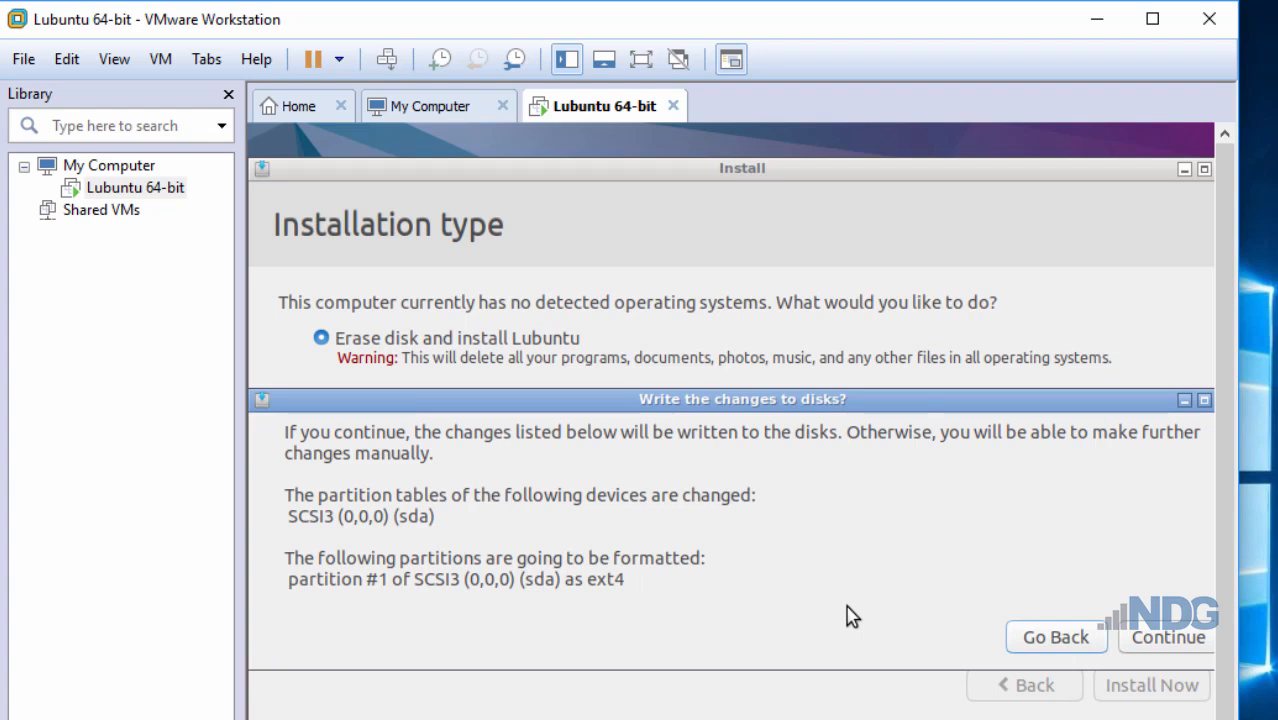
pyautogui.click(1170, 648)
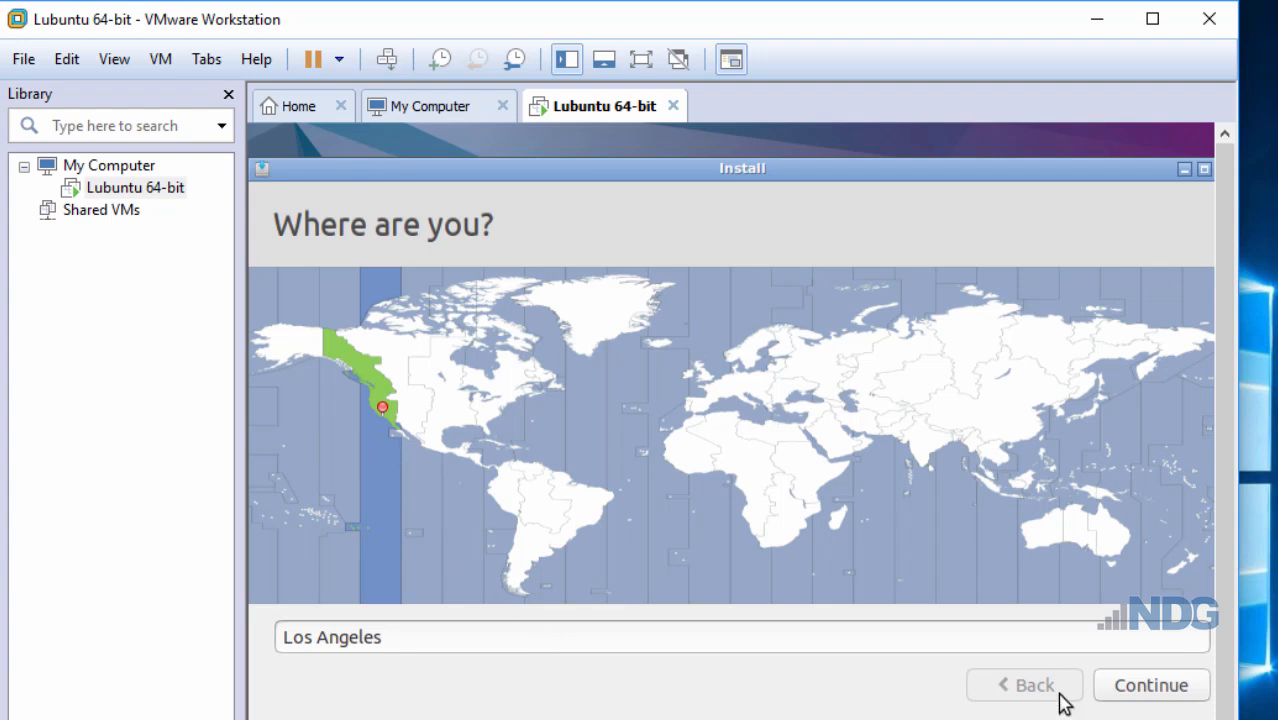
# - Accept Los Angeles as the location and English (US) as the keyboard layout
pyautogui.click(1146, 689)
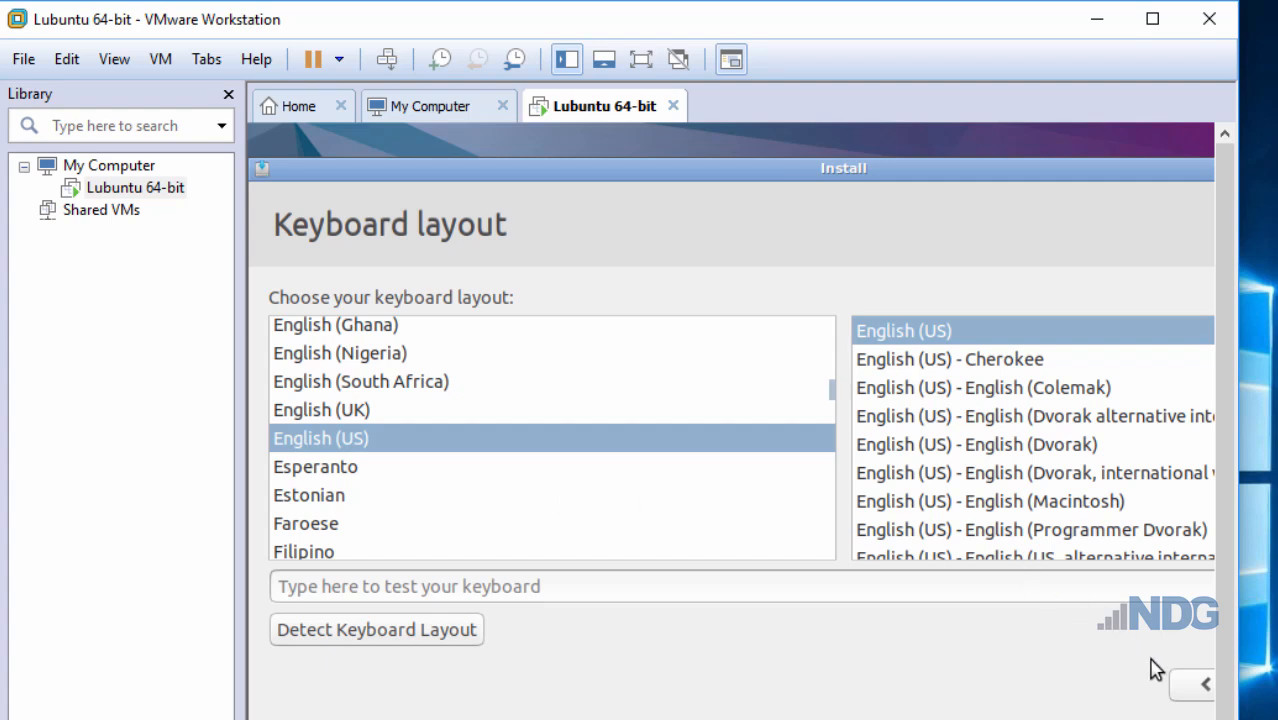
pyautogui.moveTo(1136, 185); pyautogui.dragTo(870, 200)
pyautogui.click(1097, 699)
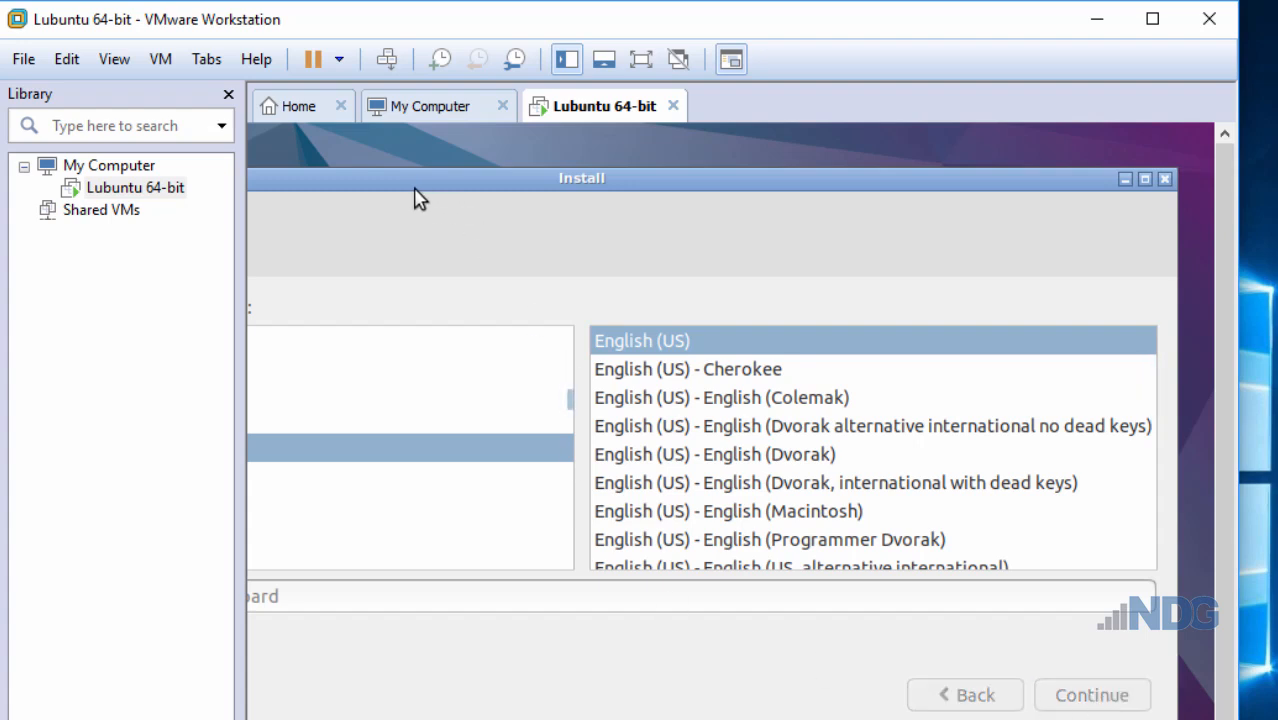
pyautogui.moveTo(587, 171); pyautogui.dragTo(591, 167)
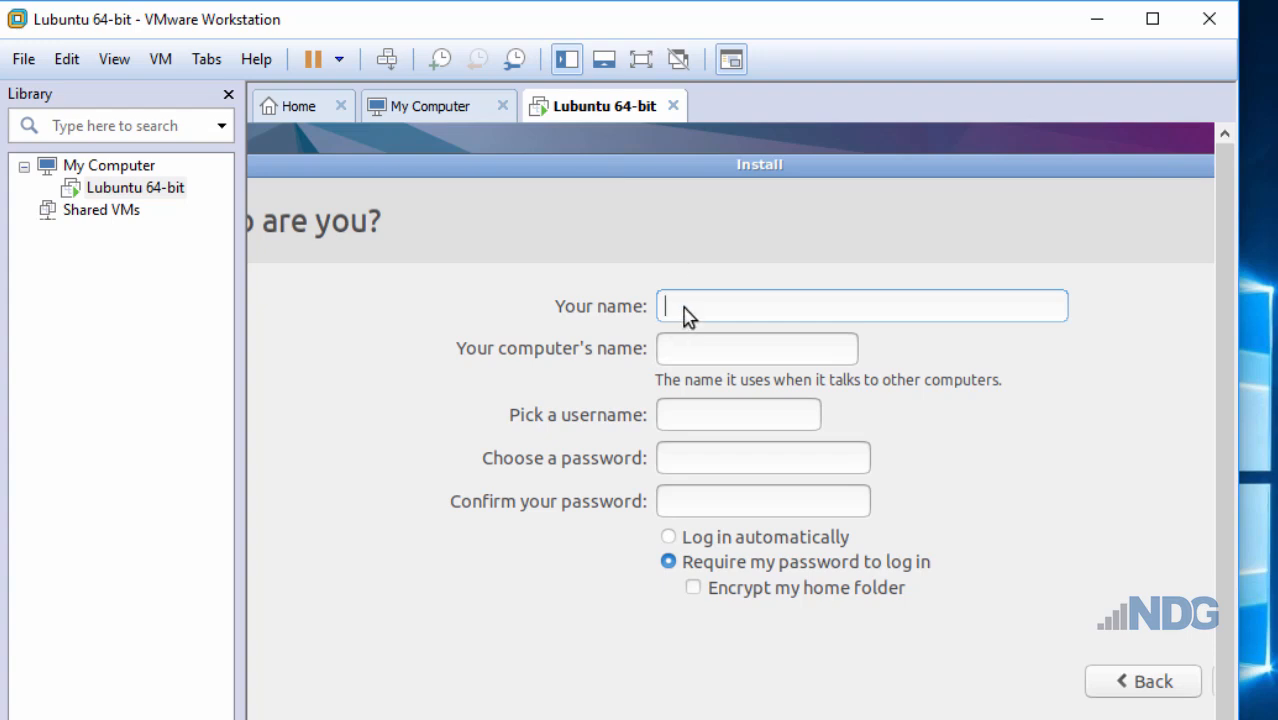
# - Enter the user's name and type the account password twice on Who are you?
pyautogui.write('dan')
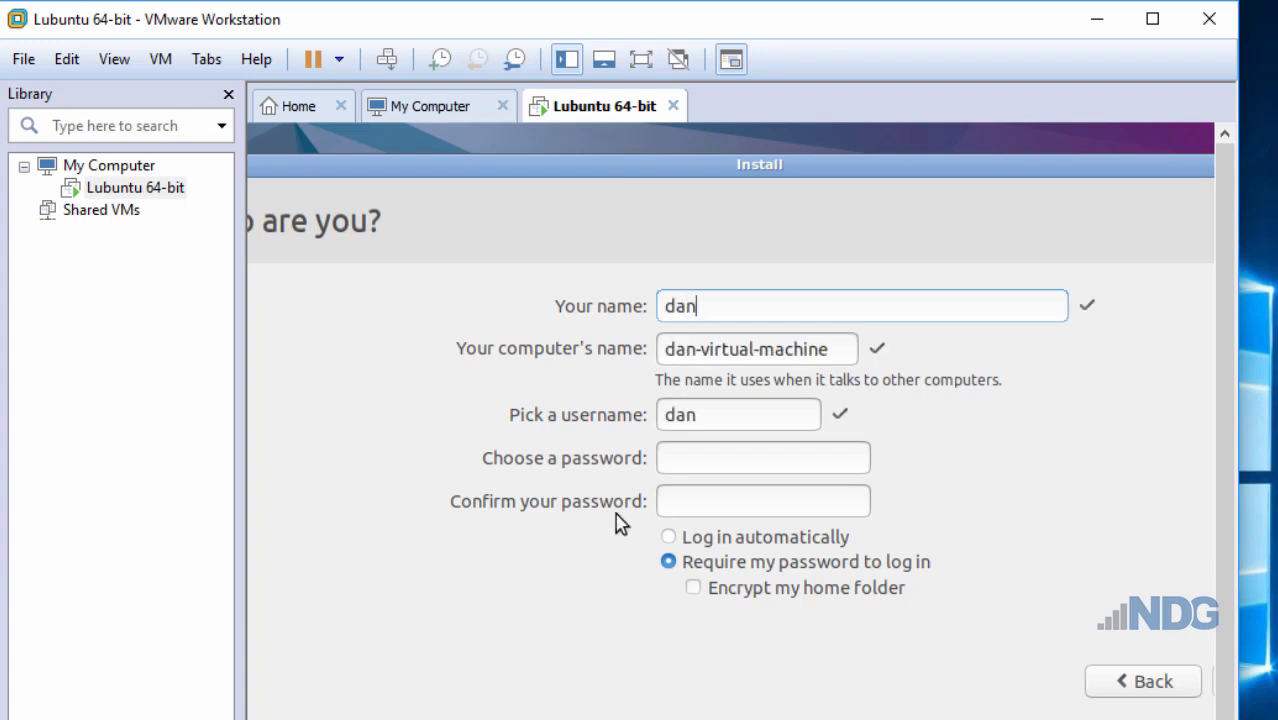
pyautogui.click(689, 468)
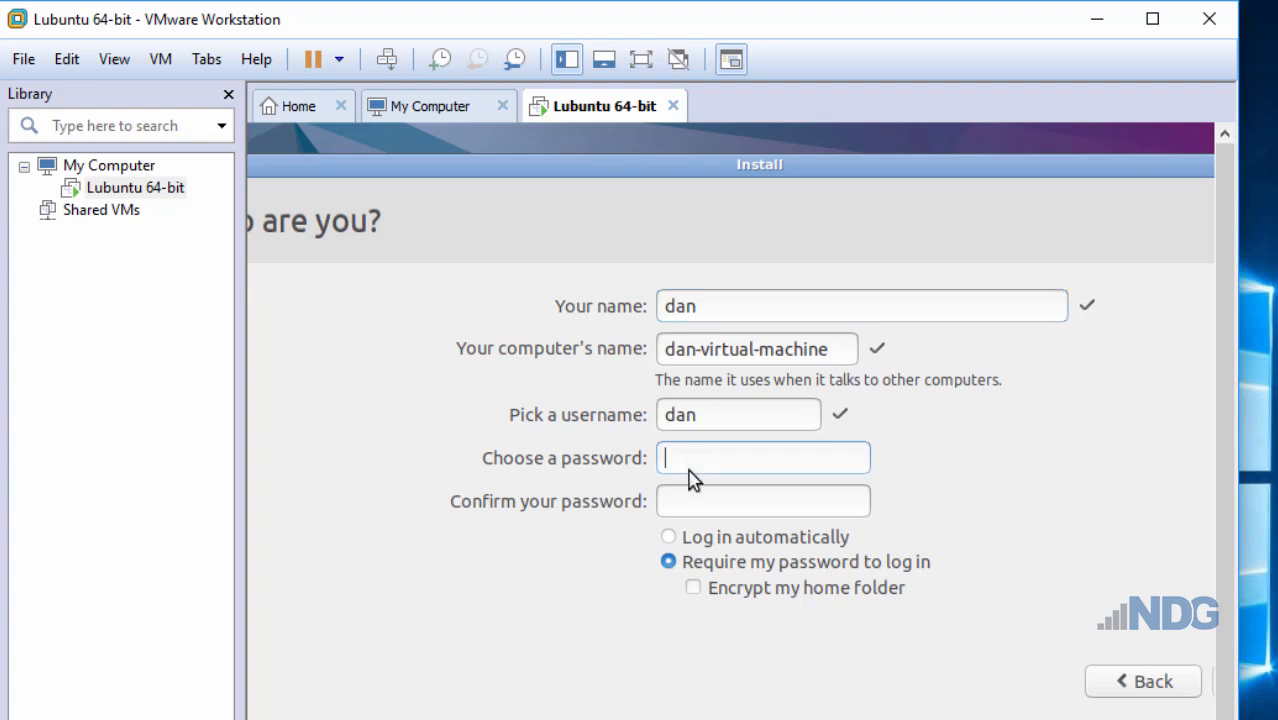
pyautogui.write('******')
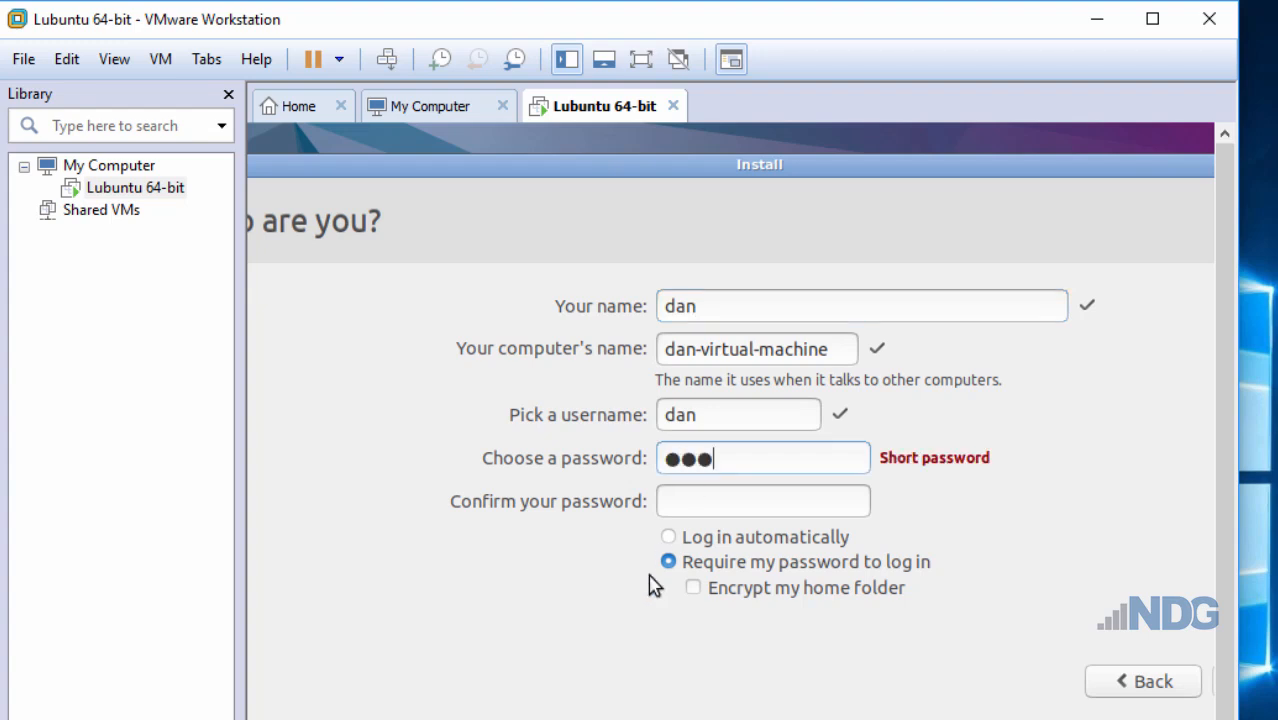
pyautogui.write('****')
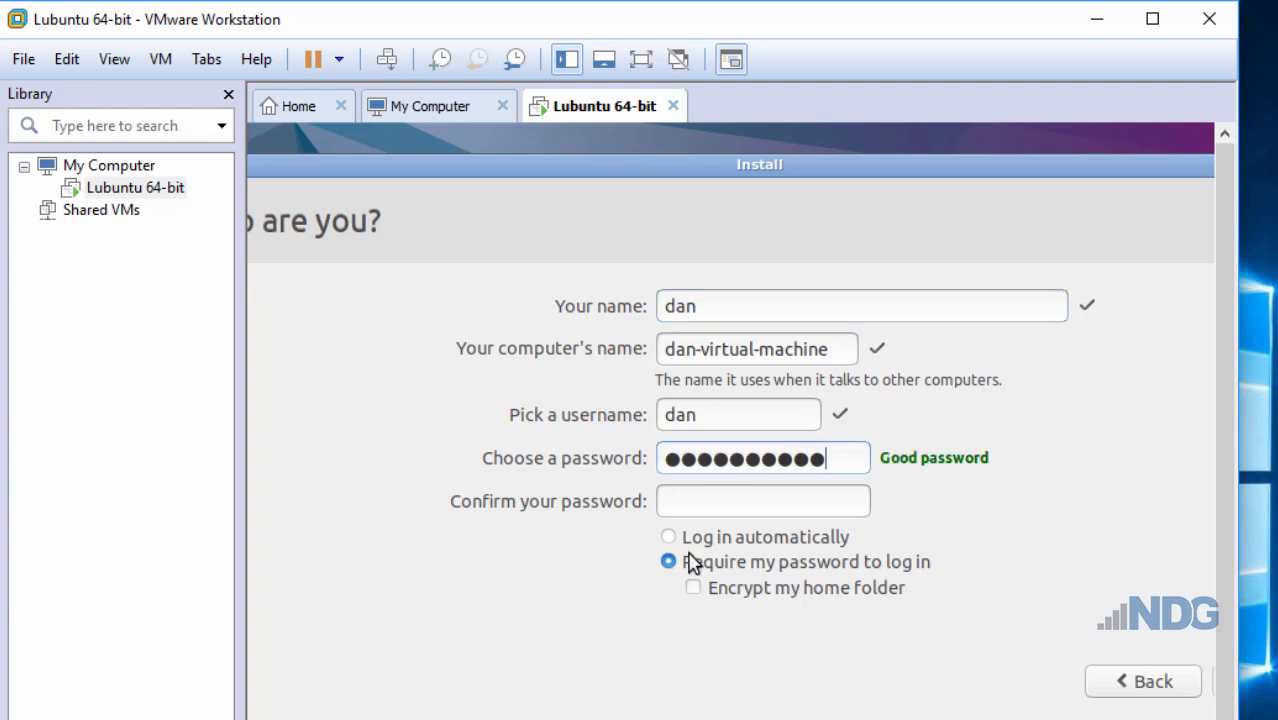
pyautogui.click(670, 512)
pyautogui.write('**********')
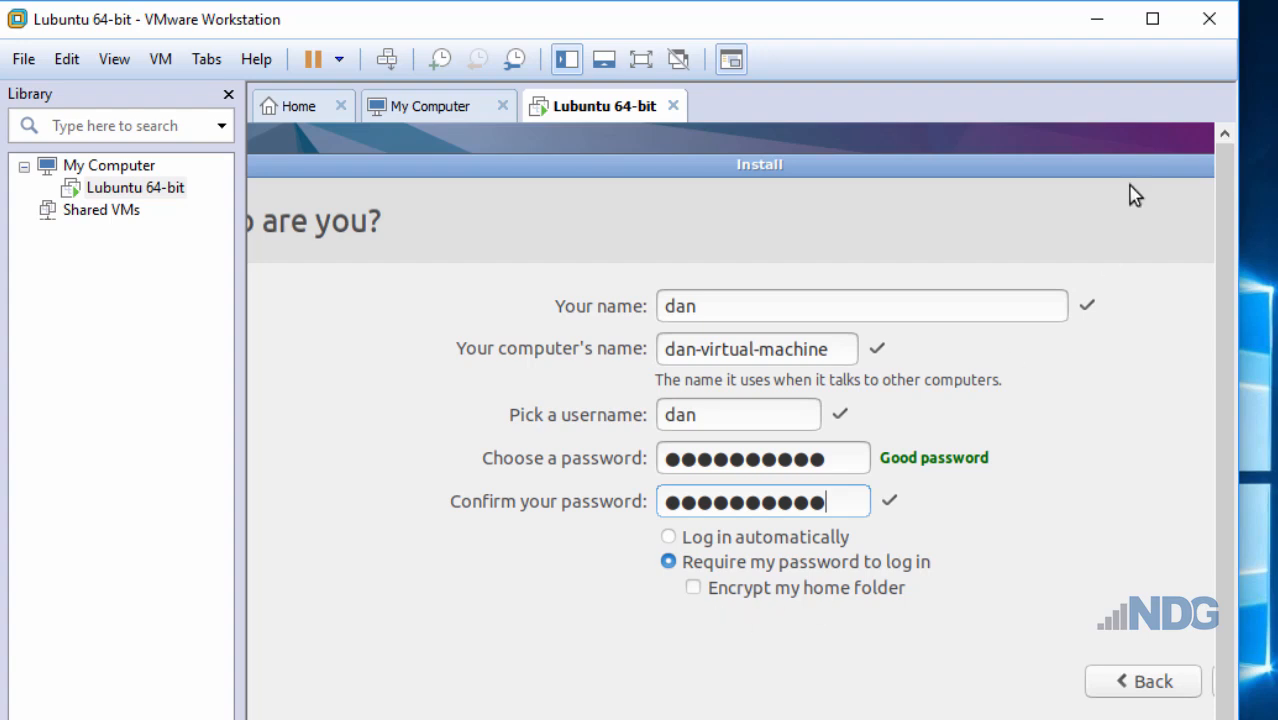
pyautogui.moveTo(1124, 180); pyautogui.dragTo(1021, 186)
# - Submit the account details, let the installation complete, and choose Restart Now
pyautogui.click(1165, 687)
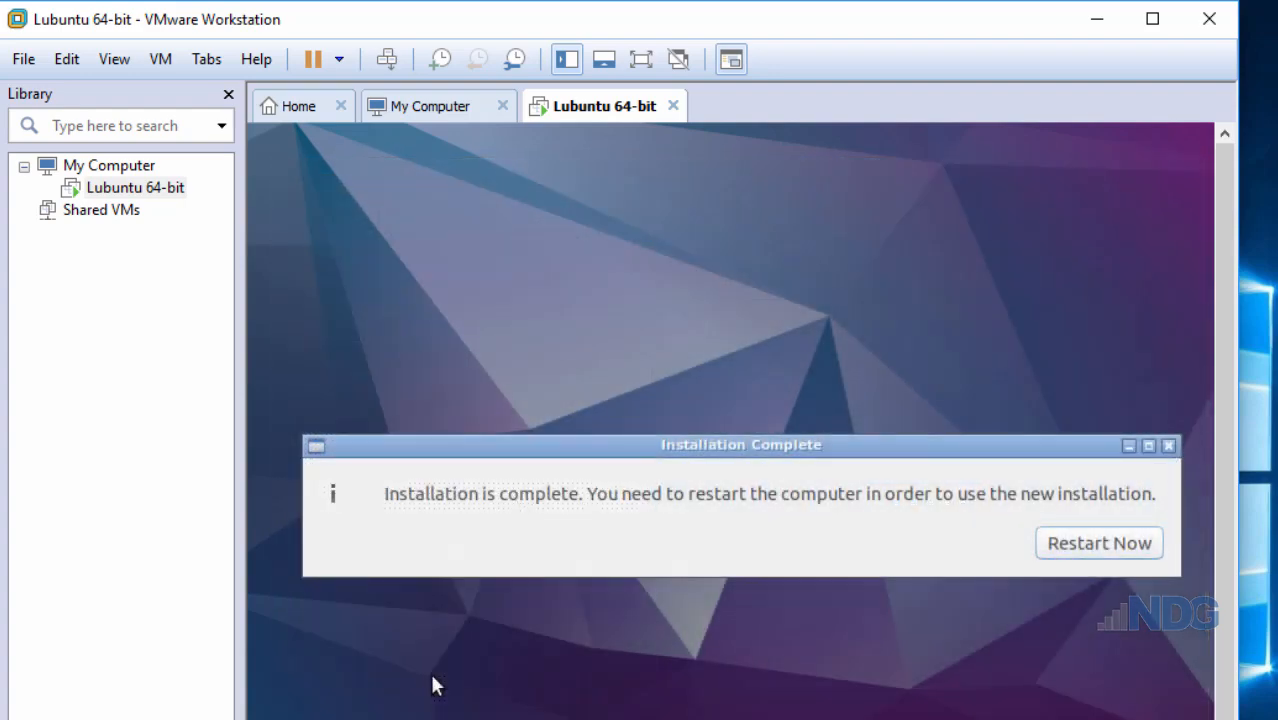
pyautogui.click(1097, 552)
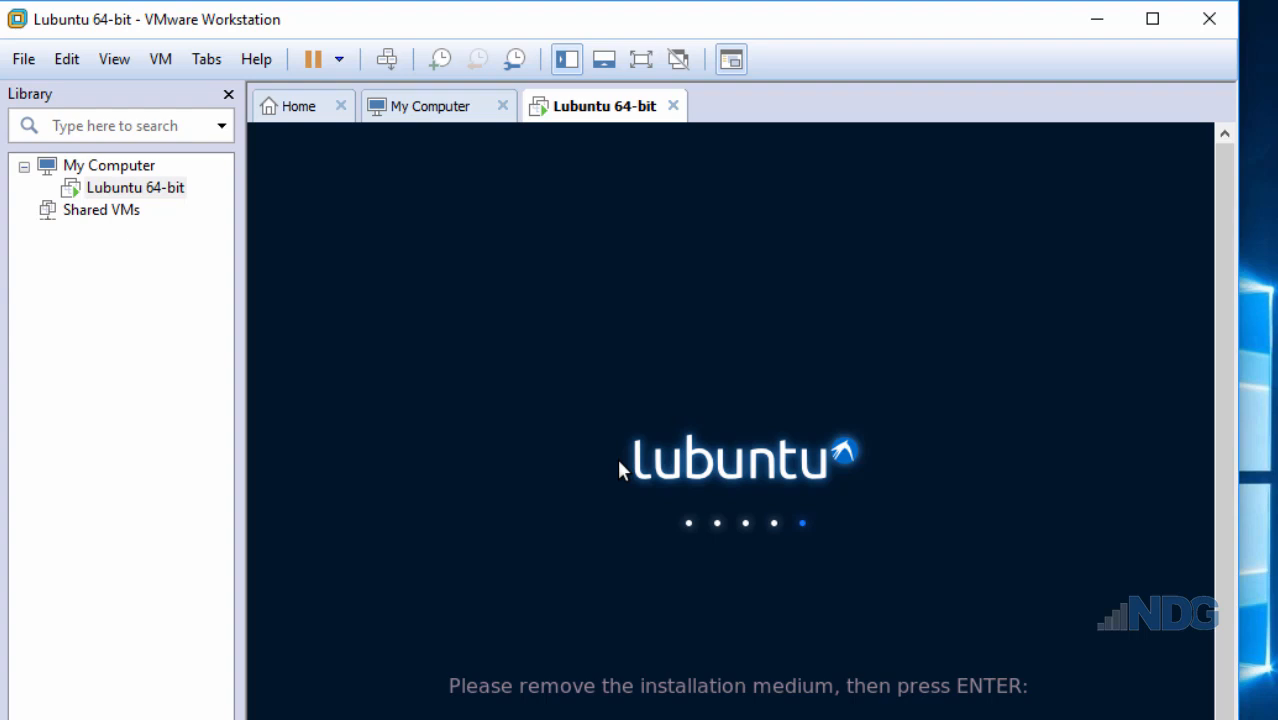
# - Finish the reboot, sign in with the new account's password, and open the Lubuntu application menu
pyautogui.press('Return')
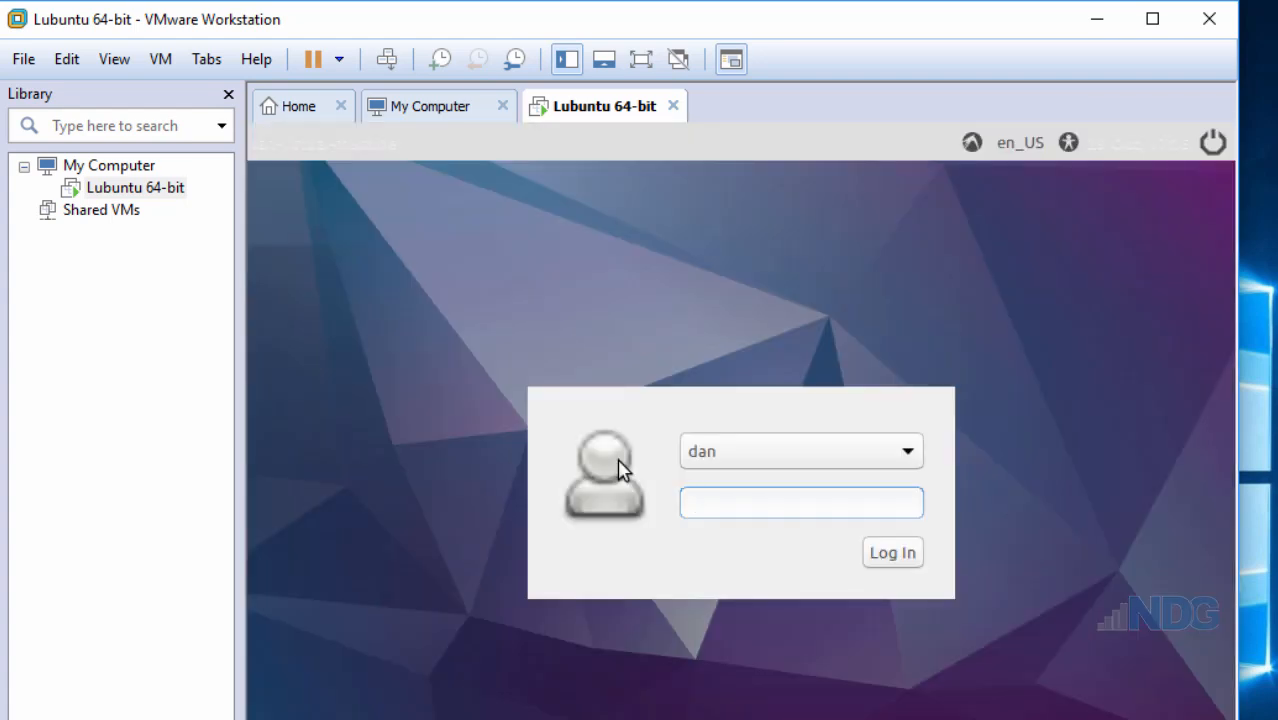
pyautogui.write('password123')
pyautogui.click(896, 565)
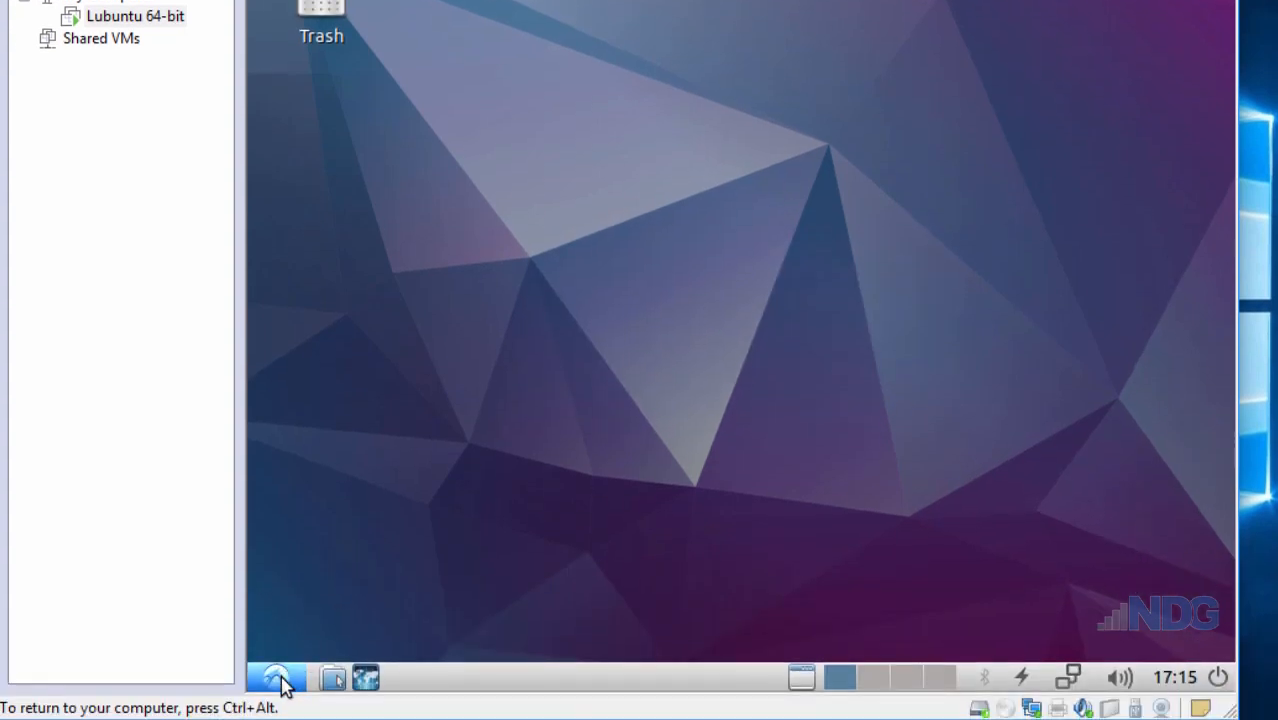
pyautogui.click(278, 680)
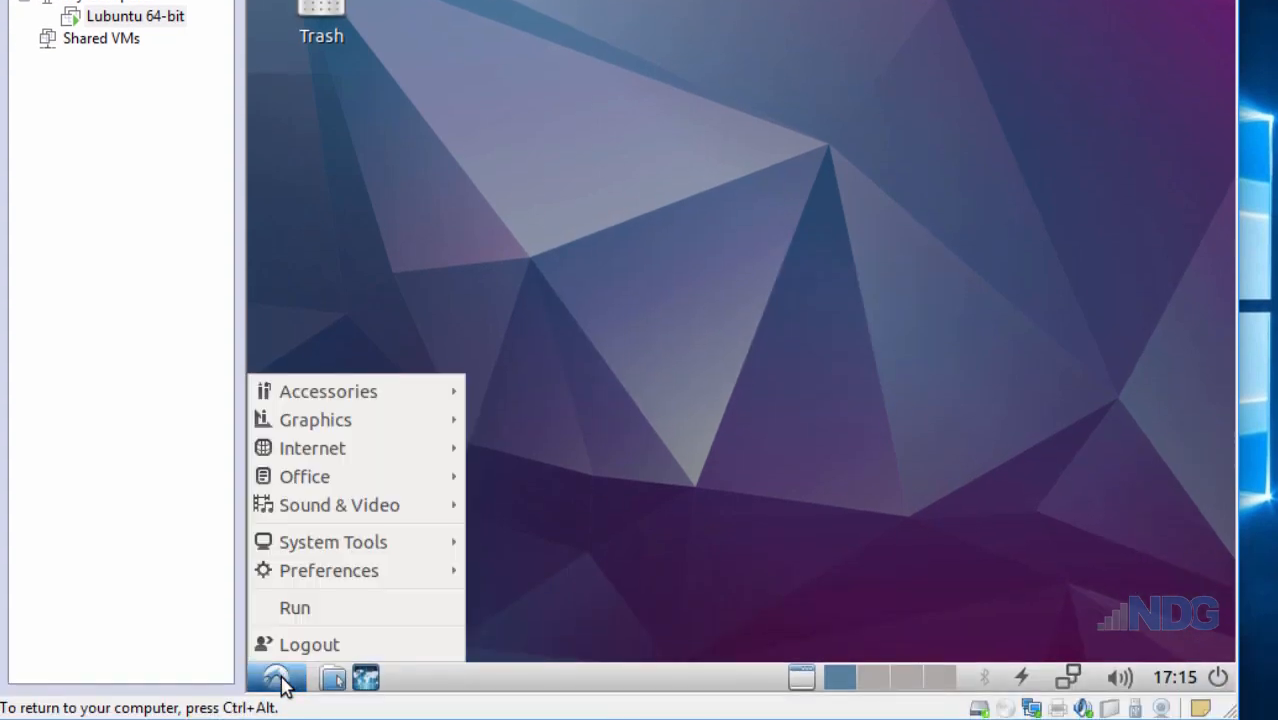